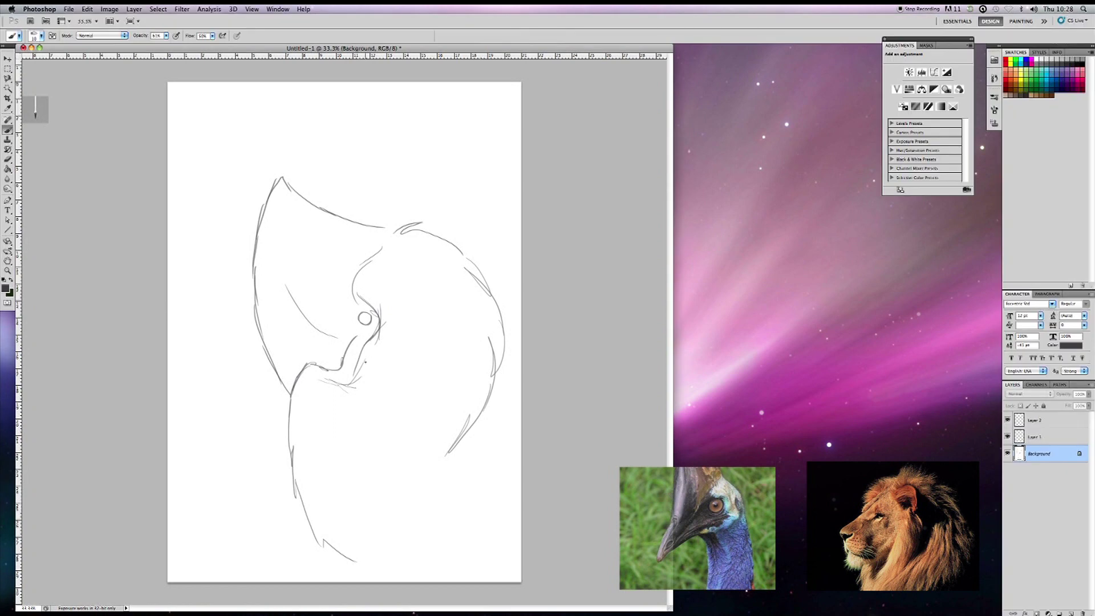
Redraw the sketch lines along the mane and crest.
left_click_drag(464, 448, 496, 365)
left_click_drag(490, 336, 516, 428)
left_click_drag(387, 226, 285, 155)
left_click_drag(285, 155, 255, 260)
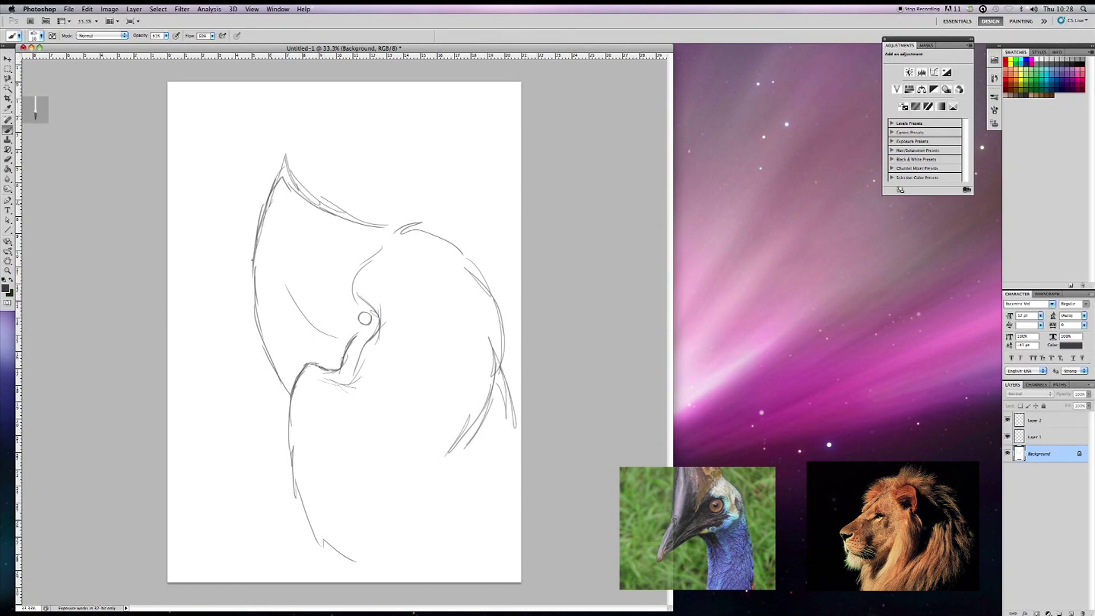
On Layer 1 with a size-75 brush, paint thick grey strokes along the mane, neck and crest.
key("alt+bracketright")
left_click(38, 35)
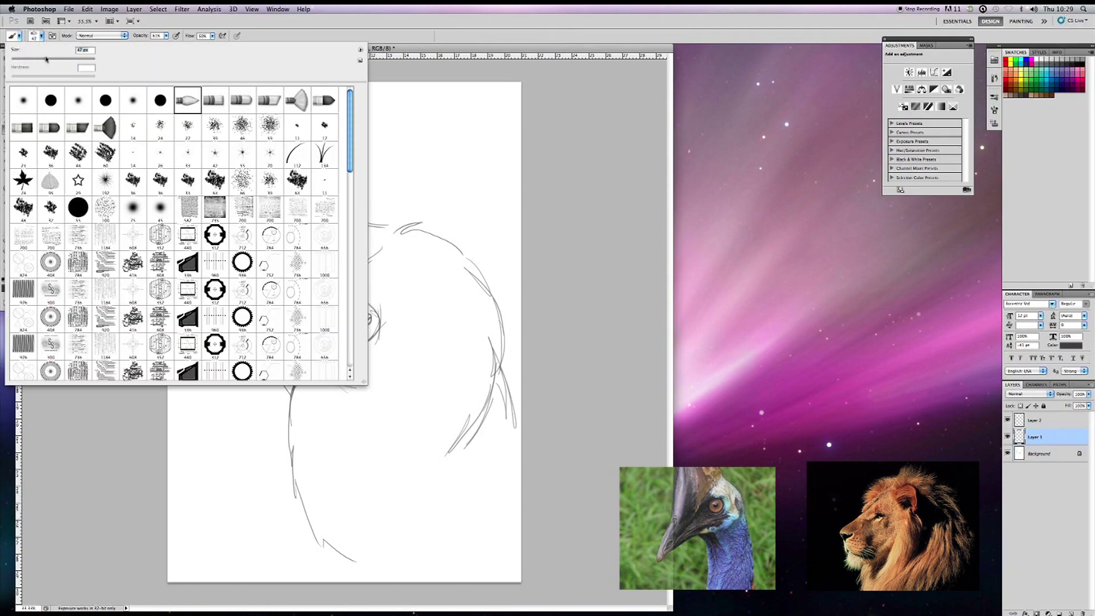
left_click_drag(47, 59, 54, 59)
key("Return")
mouse_move(448, 450)
left_mouse_down()
mouse_move(496, 353)
mouse_move(359, 274)
mouse_move(301, 422)
mouse_move(349, 558)
mouse_move(302, 377)
left_mouse_up()
mouse_move(365, 330)
left_mouse_down()
mouse_move(285, 388)
mouse_move(280, 171)
mouse_move(393, 233)
left_mouse_up()
left_click_drag(286, 217, 268, 382)
left_click_drag(508, 470, 394, 234)
left_click_drag(285, 182, 394, 239)
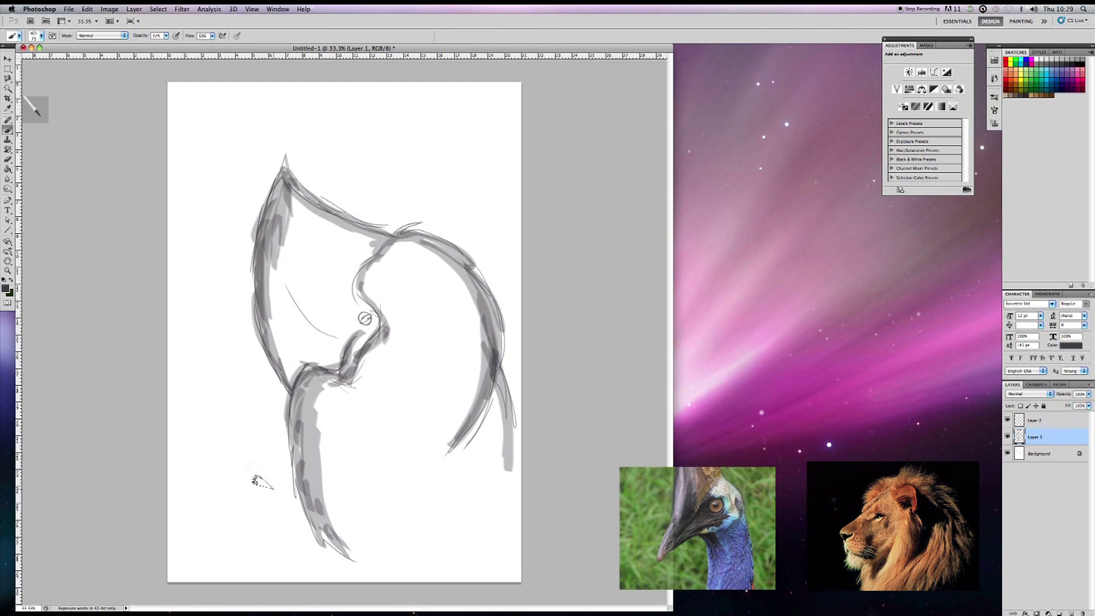
Enlarge the brush greatly and fill the background around the creature with grey.
left_click(37, 35)
left_click_drag(47, 59, 86, 58)
key("Return")
mouse_move(217, 410)
left_mouse_down()
mouse_move(245, 553)
mouse_move(196, 220)
mouse_move(491, 171)
mouse_move(501, 550)
mouse_move(353, 571)
left_mouse_up()
Switch to Layer 2 and pick a new olive paint colour.
key("alt+bracketright")
left_click(6, 288)
left_click(289, 382)
left_click(37, 35)
key("Return")
Paint olive green along the creature's left edge and over the upper head.
left_click_drag(302, 308, 288, 342)
mouse_move(311, 288)
left_mouse_down()
mouse_move(273, 370)
mouse_move(275, 205)
mouse_move(365, 317)
mouse_move(302, 356)
mouse_move(308, 256)
left_mouse_up()
mouse_move(268, 217)
left_mouse_down()
mouse_move(331, 305)
mouse_move(342, 245)
left_mouse_up()
mouse_move(302, 285)
left_mouse_down()
mouse_move(371, 228)
mouse_move(273, 166)
left_mouse_up()
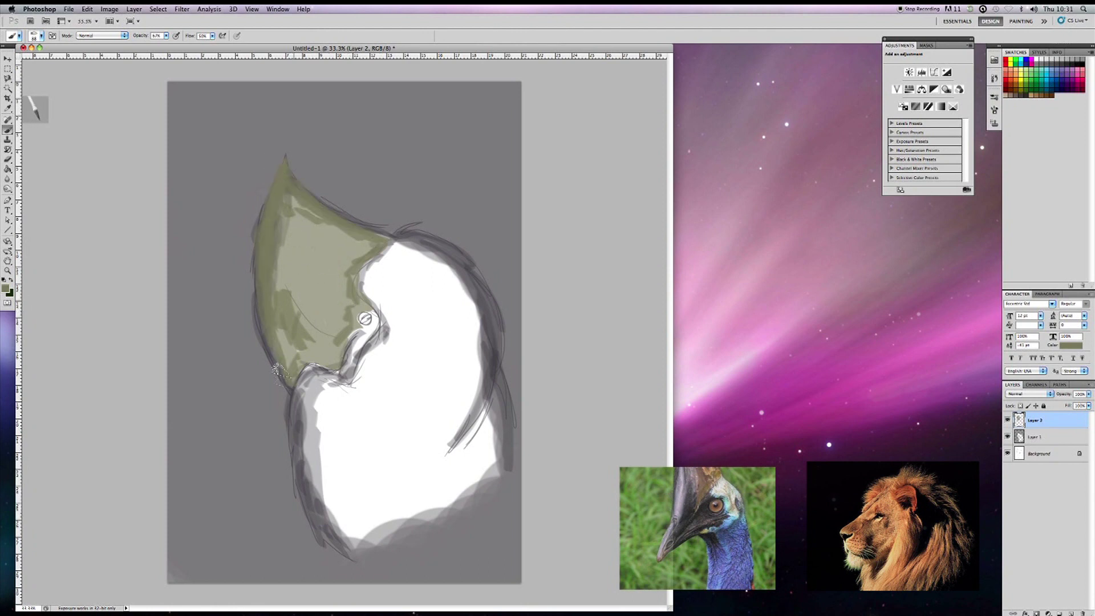
Add lighter olive strokes along the crest edges.
left_click(6, 288)
left_click(289, 381)
mouse_move(297, 194)
left_mouse_down()
mouse_move(262, 263)
mouse_move(279, 365)
left_mouse_up()
left_click_drag(279, 171, 342, 223)
Choose a tan colour and paint a tan streak on the crest.
left_click(6, 288)
left_click(199, 416)
left_click_drag(199, 417, 199, 484)
left_click(284, 380)
key("b")
left_click(37, 35)
left_click_drag(334, 228, 311, 279)
left_click_drag(7, 130, 40, 159)
Blend the crest into olive-tan with a bristle Mixer Brush, softening its upper edge and eye area.
left_click(37, 35)
double_click(92, 78)
left_click_drag(288, 279, 285, 382)
mouse_move(262, 342)
left_mouse_down()
mouse_move(273, 228)
mouse_move(304, 227)
mouse_move(302, 200)
left_mouse_up()
left_click_drag(348, 302, 314, 359)
mouse_move(359, 256)
left_mouse_down()
mouse_move(320, 348)
mouse_move(311, 206)
mouse_move(342, 293)
mouse_move(342, 241)
left_mouse_up()
left_click_drag(356, 301, 334, 339)
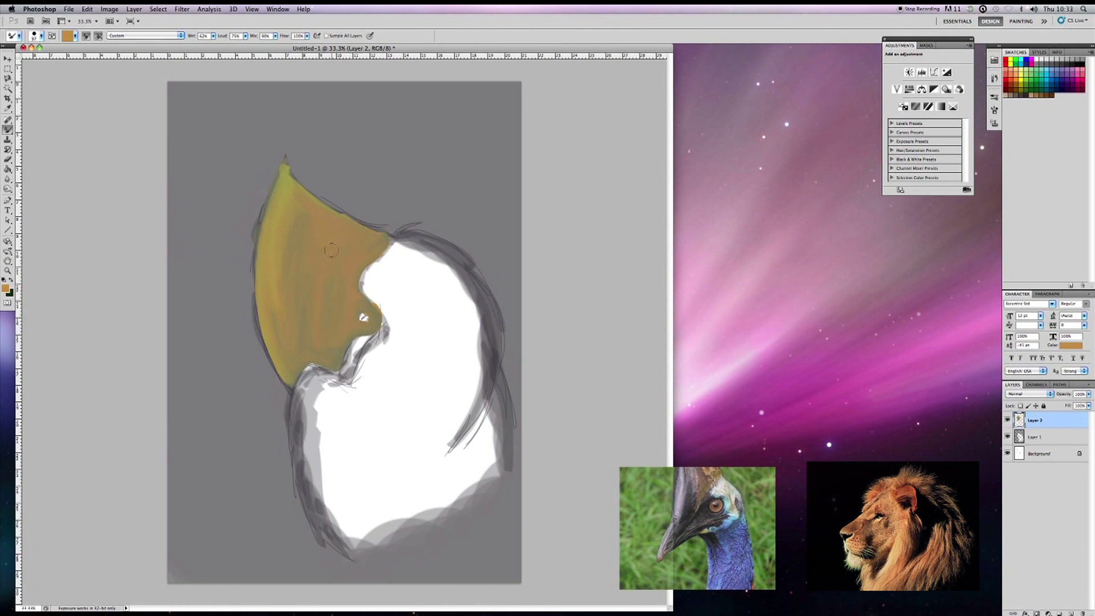
left_click(37, 35)
double_click(194, 103)
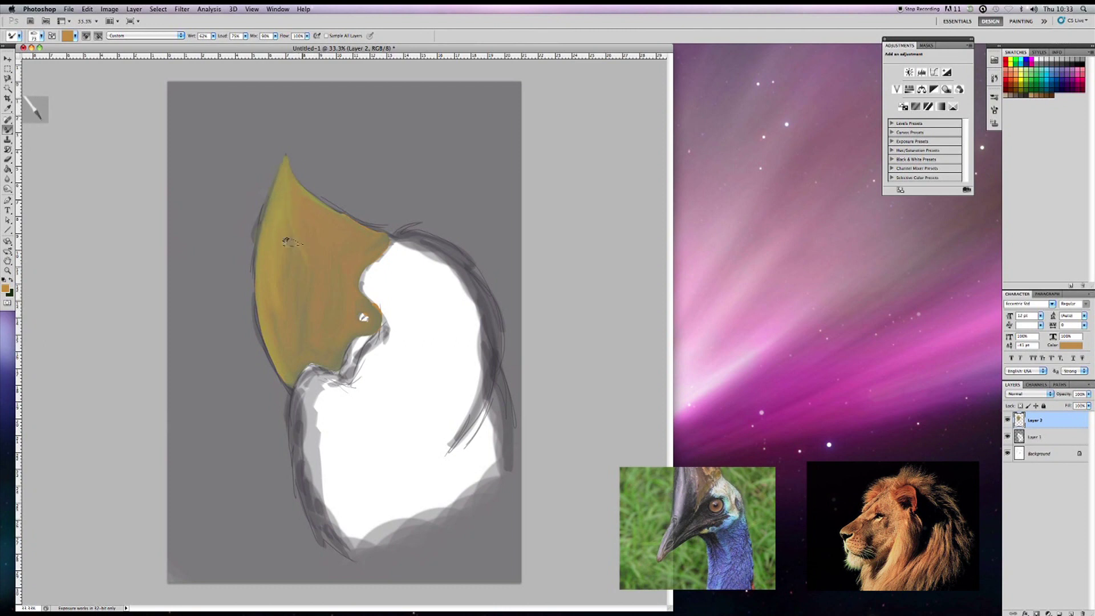
left_click_drag(345, 219, 291, 173)
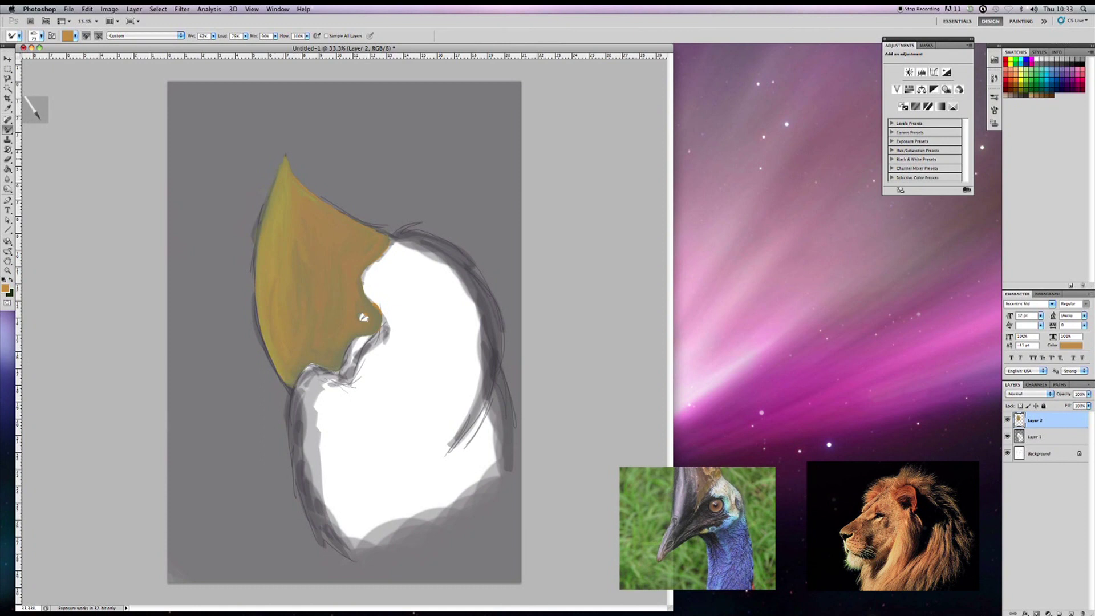
Add dark brown curved shading strokes across the crest.
left_click_drag(7, 130, 42, 131)
left_click(6, 288)
left_click(286, 381)
left_click(38, 35)
mouse_move(288, 308)
left_mouse_down()
mouse_move(287, 275)
mouse_move(311, 342)
left_mouse_up()
left_click_drag(297, 225, 340, 333)
Lower the brush opacity and soften the dark shading into the crest with lighter khaki.
left_click(37, 35)
left_click(166, 36)
left_click_drag(285, 228, 302, 285)
left_click_drag(285, 205, 279, 313)
mouse_move(283, 231)
left_mouse_down()
mouse_move(293, 305)
mouse_move(296, 208)
mouse_move(336, 342)
left_mouse_up()
left_click_drag(297, 191, 291, 308)
mouse_move(337, 336)
left_mouse_down()
mouse_move(279, 260)
mouse_move(317, 305)
left_mouse_up()
Save the painting as screen vid work.psd in FINAL MAJOR PROJECT > final pieces.
left_click(8, 130)
left_click(46, 159)
left_click(37, 35)
left_click(68, 9)
left_click(85, 140)
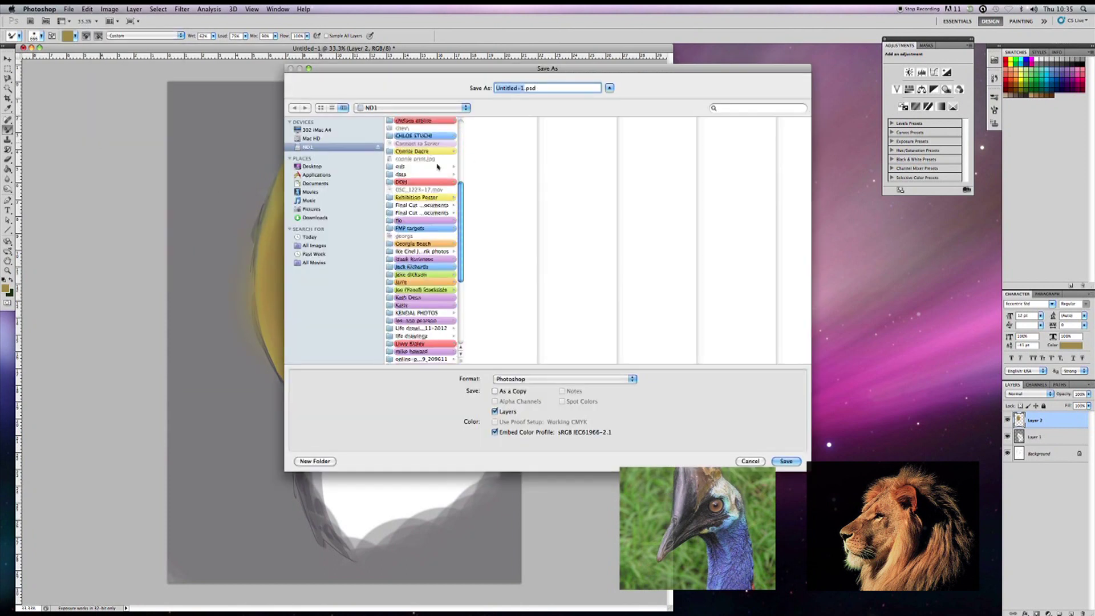
left_click(502, 234)
left_click(568, 277)
left_click(542, 92)
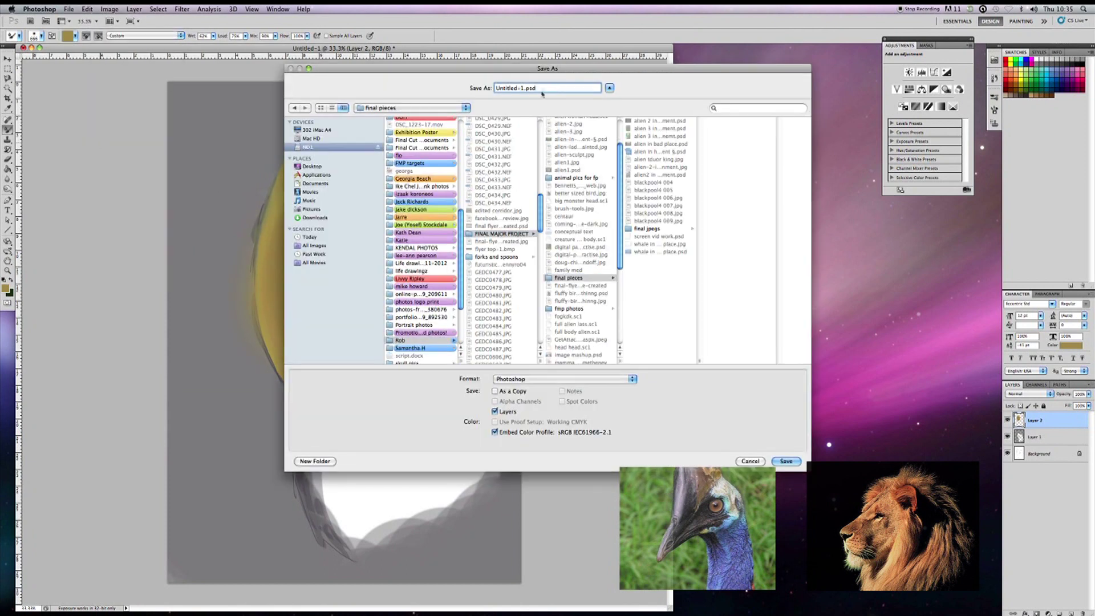
type("screen vid work")
key("Return")
key("Return")
key("ctrl+shift+alt+n")
Add a new layer and set up the brush with an olive colour.
left_click(6, 288)
left_click(284, 380)
key("b")
left_click(34, 35)
Move Layer 3 below Layer 2 and paint olive fur along the right edge and lower left body.
mouse_move(461, 254)
left_mouse_down()
mouse_move(481, 355)
mouse_move(434, 479)
mouse_move(444, 462)
left_mouse_up()
left_click_drag(393, 240, 347, 348)
key("ctrl+bracketleft")
mouse_move(389, 261)
left_mouse_down()
mouse_move(310, 410)
mouse_move(314, 479)
left_mouse_up()
left_click_drag(342, 370, 331, 513)
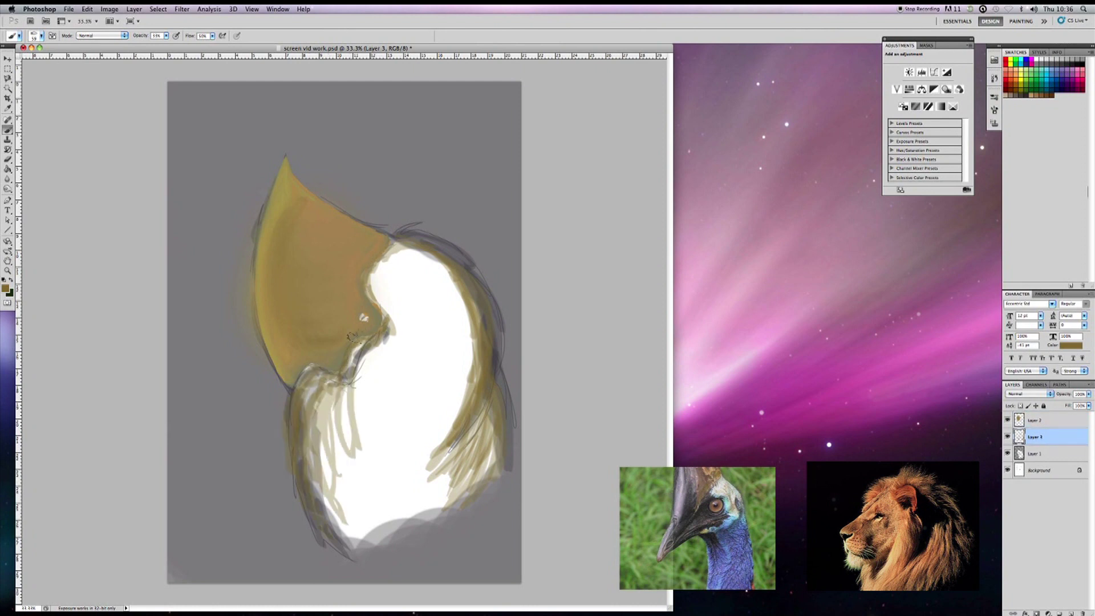
left_click_drag(365, 343, 346, 376)
Cover the white chest with olive fur strokes, darkening the fur beside the beak.
left_click_drag(393, 273, 342, 490)
left_click_drag(399, 246, 439, 410)
mouse_move(433, 250)
left_mouse_down()
mouse_move(393, 377)
mouse_move(372, 335)
mouse_move(445, 485)
mouse_move(377, 416)
left_mouse_up()
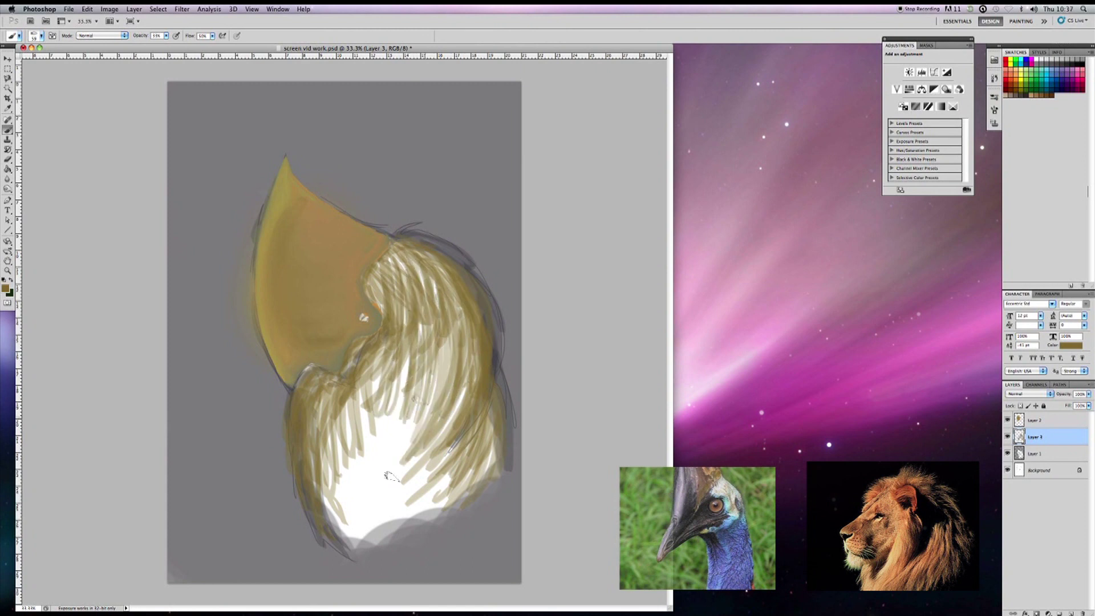
left_click_drag(456, 410, 300, 502)
left_click_drag(399, 365, 325, 495)
left_click_drag(410, 257, 359, 433)
mouse_move(456, 320)
left_mouse_down()
mouse_move(439, 513)
mouse_move(365, 318)
left_mouse_up()
left_click_drag(411, 285, 393, 354)
mouse_move(457, 245)
left_mouse_down()
mouse_move(405, 327)
mouse_move(410, 399)
left_mouse_up()
mouse_move(422, 257)
left_mouse_down()
mouse_move(367, 288)
mouse_move(310, 428)
left_mouse_up()
left_click_drag(342, 387, 313, 479)
With a bristle Mixer Brush, paint dark olive fur across the mane over the light areas.
key("shift+b")
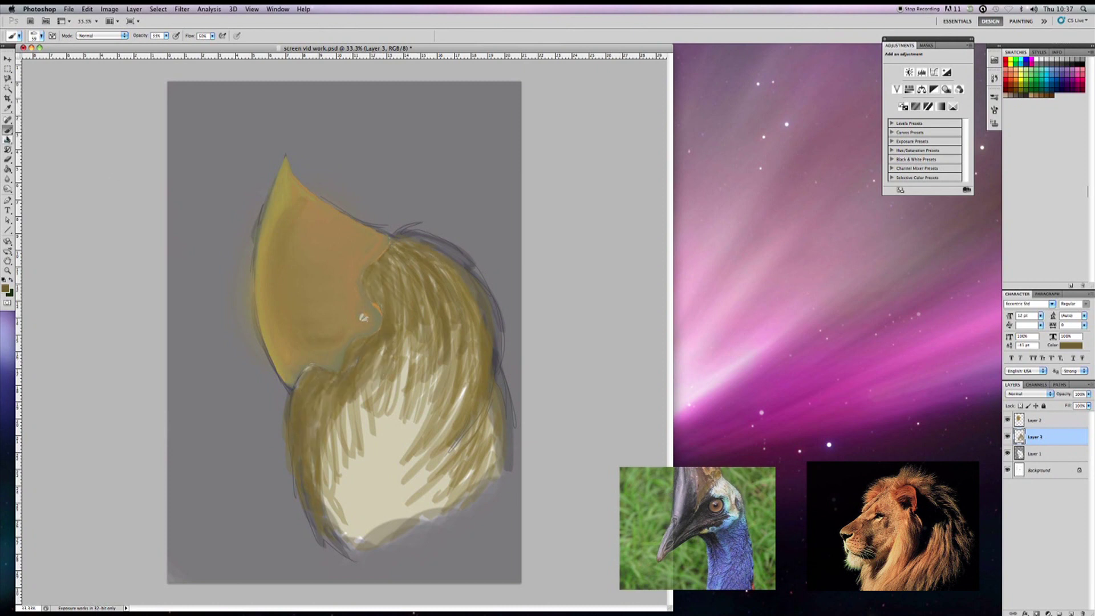
left_click(41, 36)
double_click(187, 100)
left_click(41, 36)
double_click(187, 100)
left_click_drag(456, 251, 399, 337)
left_click_drag(497, 399, 434, 507)
left_click_drag(393, 340, 313, 485)
left_click_drag(342, 393, 325, 502)
mouse_move(410, 256)
left_mouse_down()
mouse_move(371, 319)
mouse_move(408, 416)
mouse_move(399, 504)
left_mouse_up()
Cover the pale centre and lower patches of the mane with dark olive fur.
mouse_move(425, 372)
left_mouse_down()
mouse_move(345, 436)
mouse_move(336, 550)
mouse_move(359, 488)
left_mouse_up()
left_click_drag(430, 450, 408, 521)
left_click_drag(488, 416, 410, 530)
left_click_drag(374, 442, 342, 550)
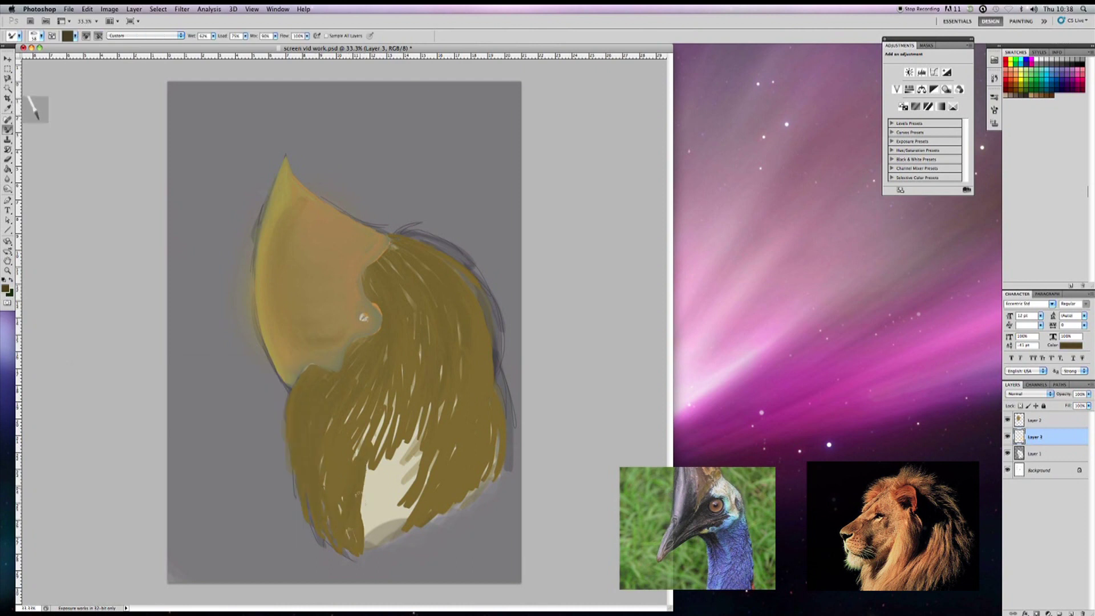
left_click_drag(384, 402, 342, 481)
left_click_drag(391, 394, 399, 467)
left_click_drag(399, 405, 413, 490)
left_click_drag(440, 402, 419, 516)
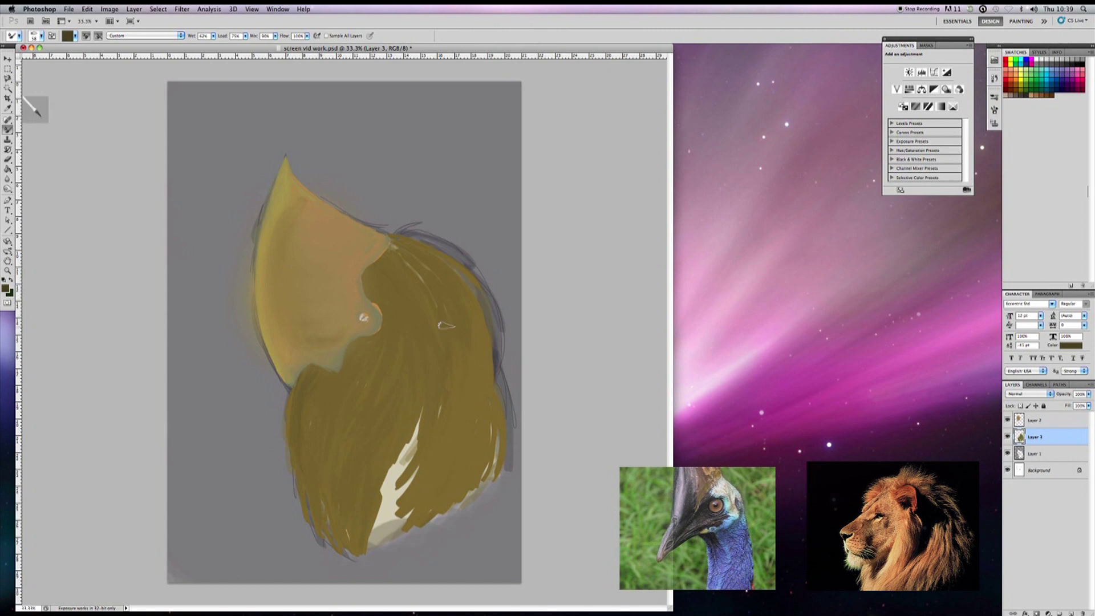
left_click_drag(433, 412, 379, 539)
left_click_drag(411, 504, 373, 548)
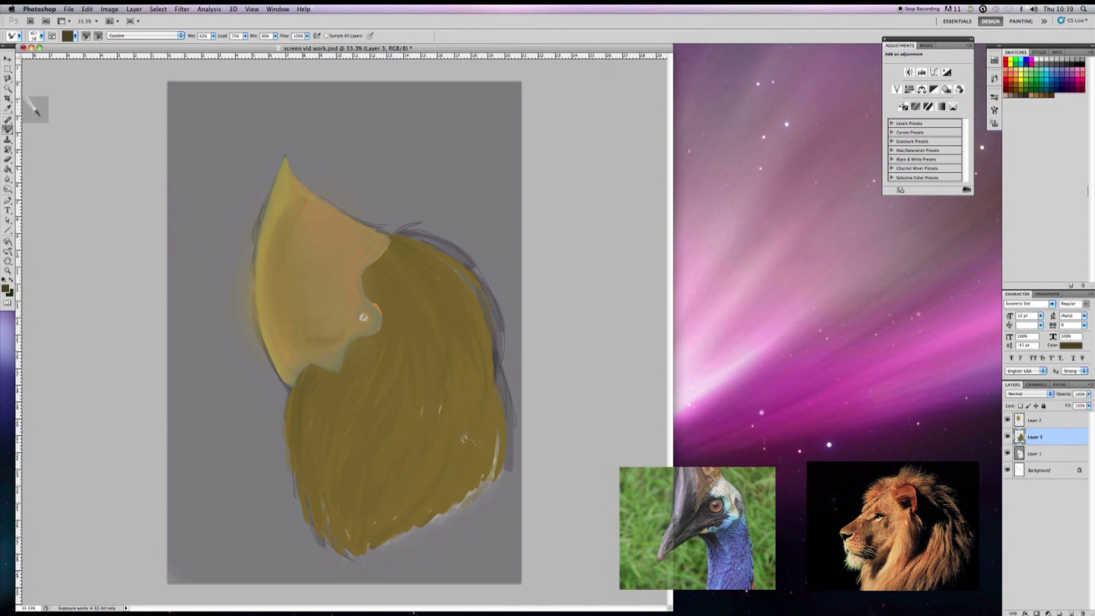
Darken the mane's right and top edges with olive and a darker brown.
left_click_drag(497, 342, 499, 408)
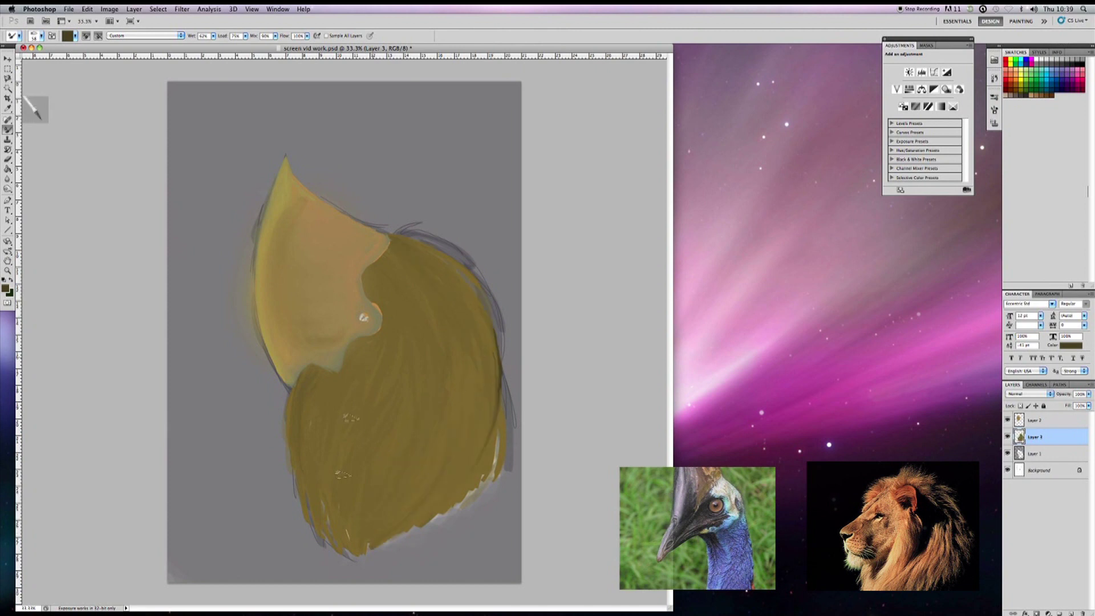
left_click(285, 379)
left_click_drag(498, 331, 500, 362)
left_click_drag(371, 227, 396, 235)
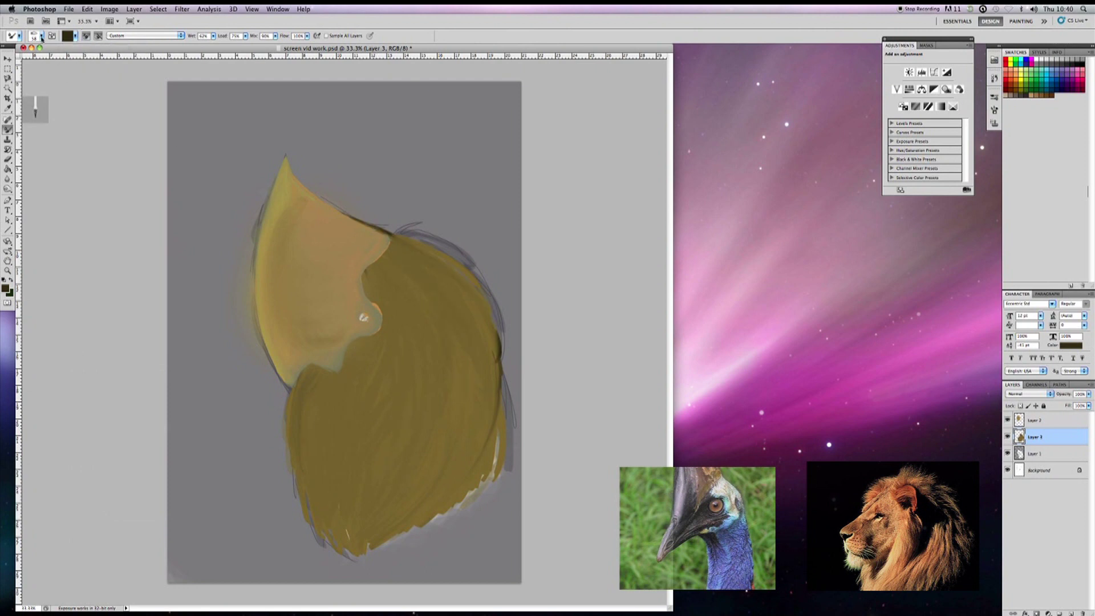
With the normal brush at 25% opacity, add darker hair streaks across the lower mane.
key("b")
left_click(34, 35)
key("Escape")
key("1")
key("2")
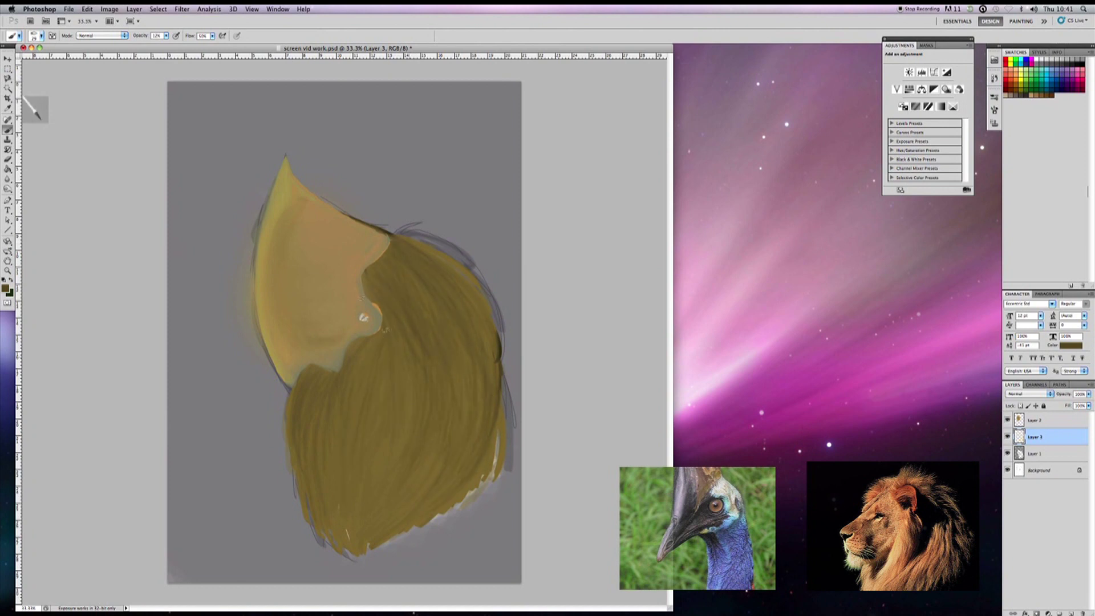
key("2")
key("5")
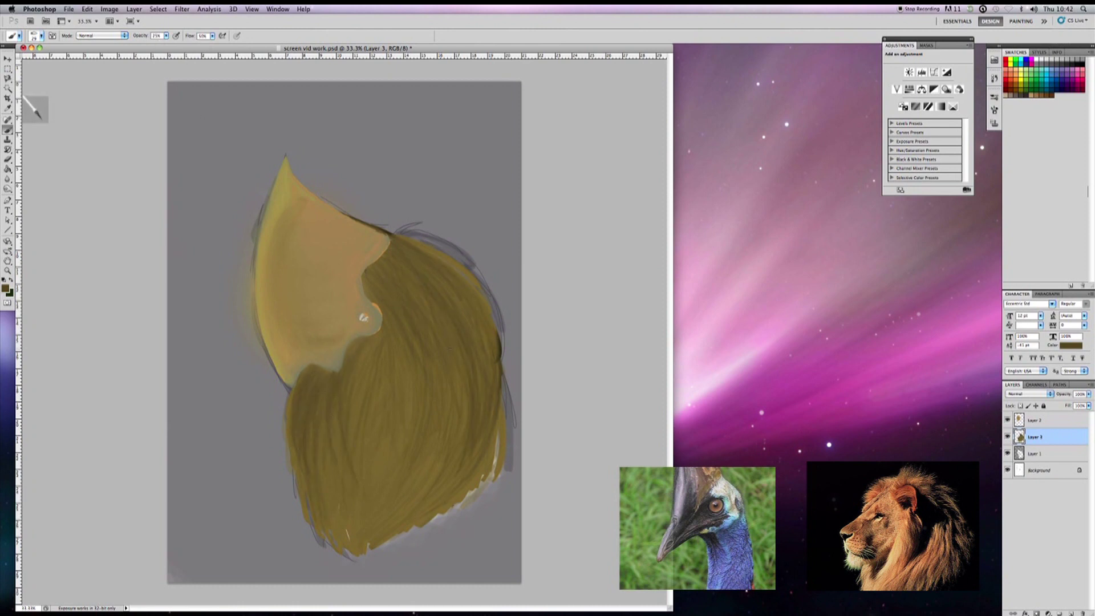
left_click_drag(348, 545, 405, 450)
left_click_drag(368, 527, 406, 383)
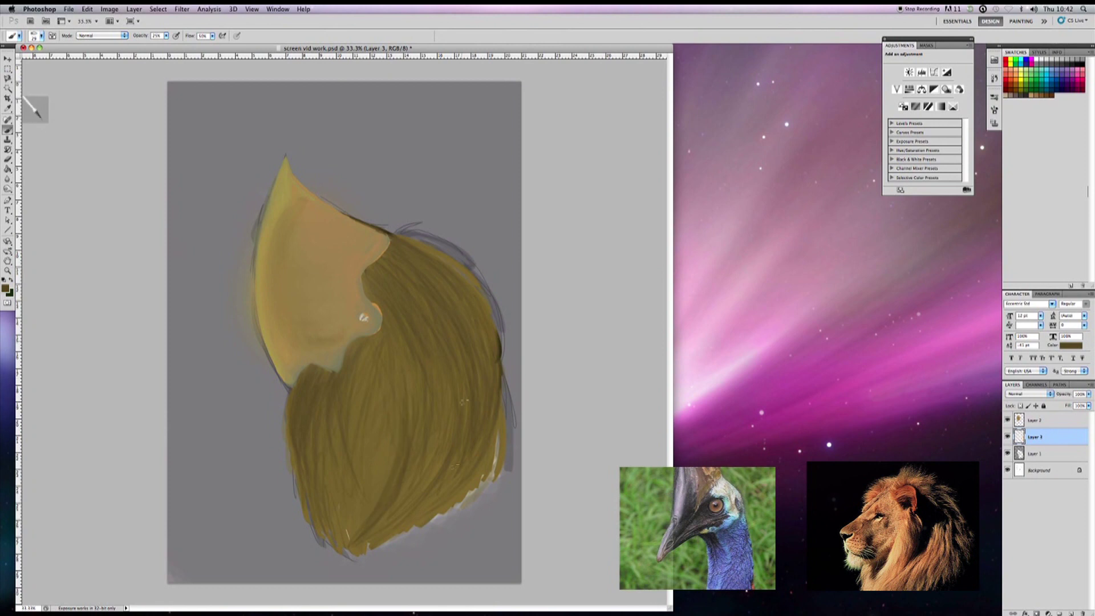
At 15% opacity, add faint lighter hair streaks on the mane's right side and centre.
key("1")
key("5")
left_click_drag(468, 396, 459, 305)
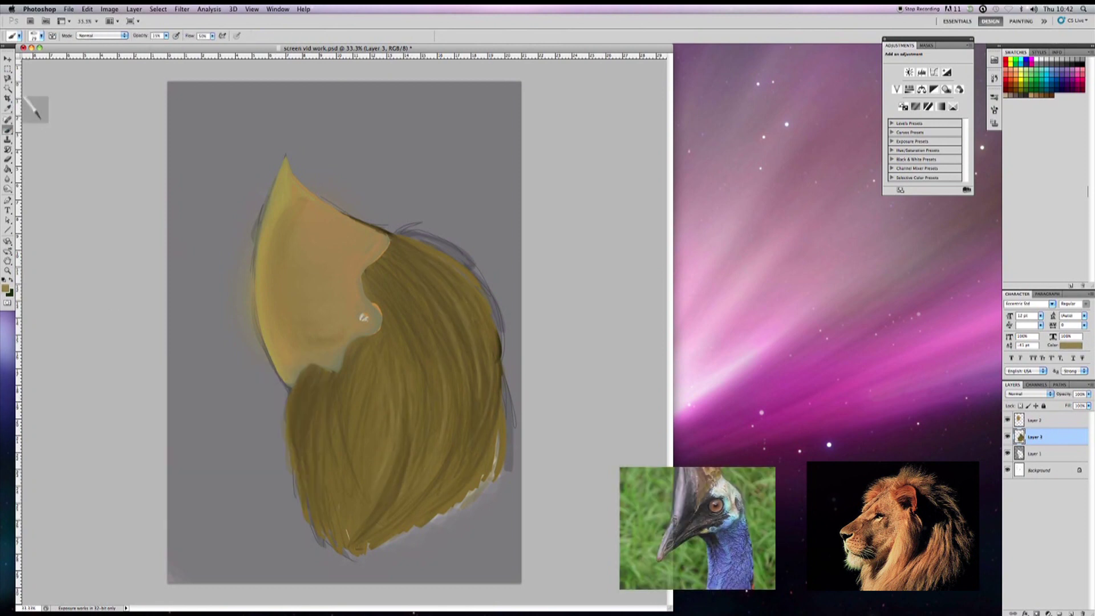
key("z")
key("super+minus")
key("super+minus")
key("super+equal")
key("b")
mouse_move(387, 308)
left_mouse_down()
mouse_move(419, 359)
mouse_move(417, 434)
left_mouse_up()
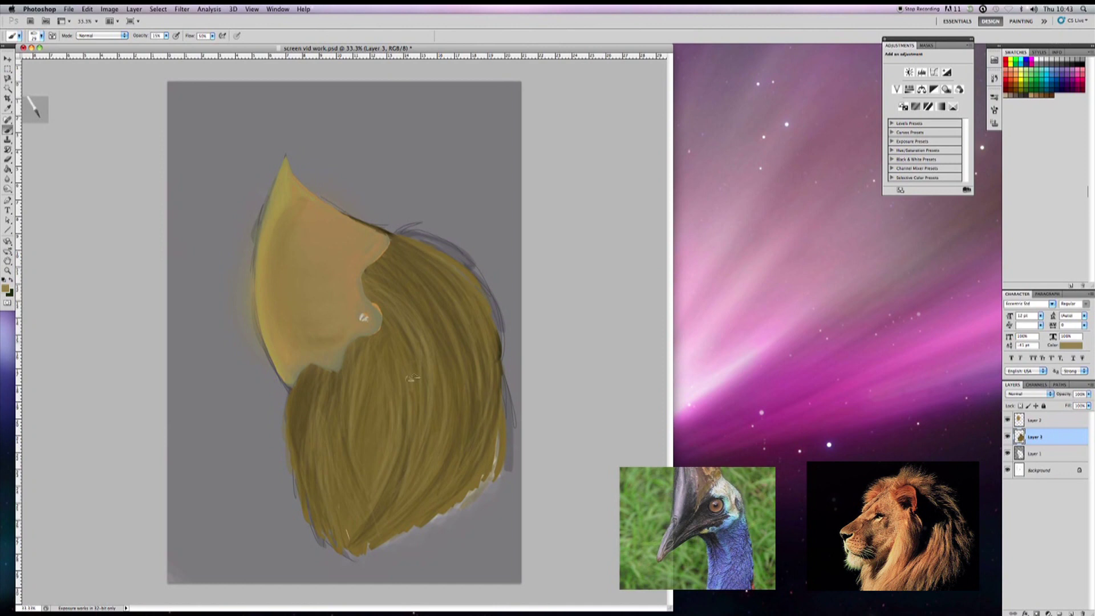
On a new layer at 70% opacity, paint a dark olive body shape at lower right.
key("super+alt+shift+n")
key("7")
left_click(41, 36)
key("Return")
left_click_drag(348, 552, 376, 578)
mouse_move(484, 429)
left_mouse_down()
mouse_move(359, 562)
mouse_move(399, 532)
left_mouse_up()
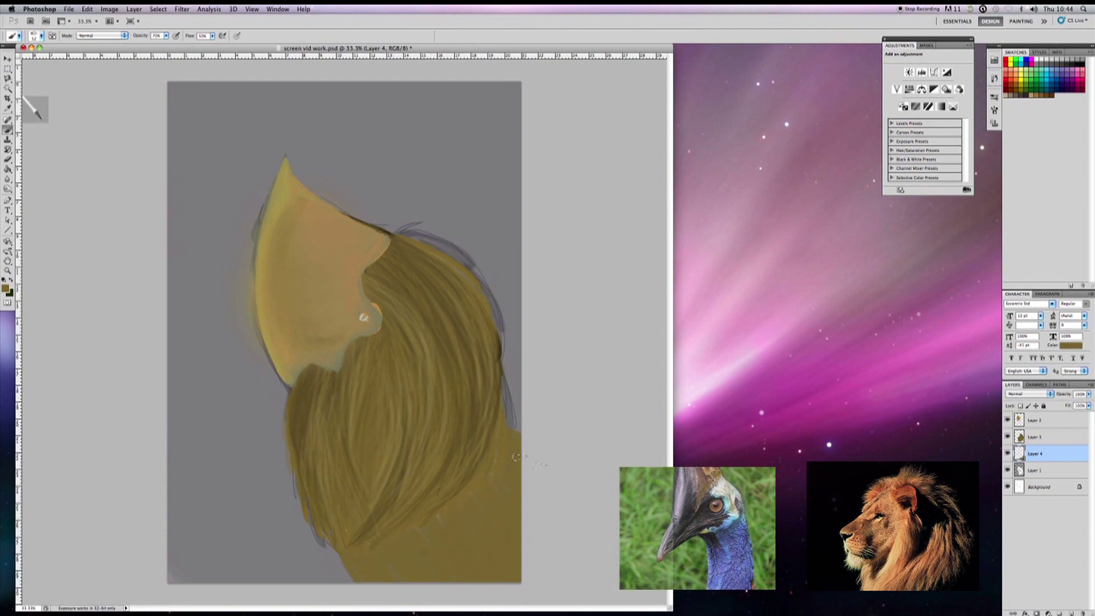
Set the brush opacity to 15%, then nudge it slightly higher.
left_click(6, 288)
key("Return")
key("1")
key("5")
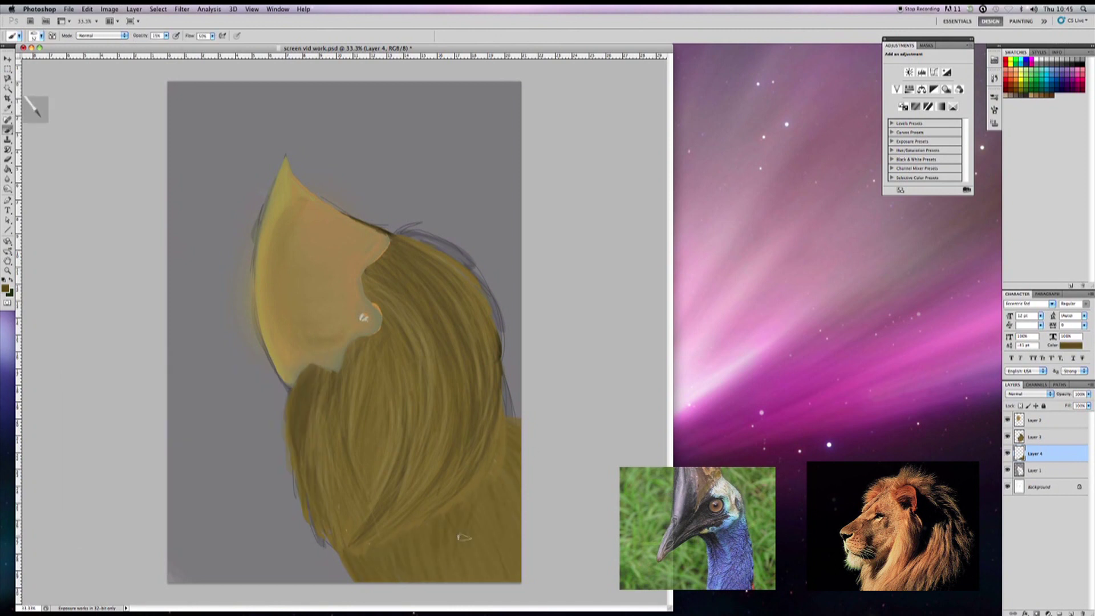
key("2")
Add a new Layer 5, make it active, and choose pink as the foreground colour.
left_click(134, 10)
left_click(98, 215)
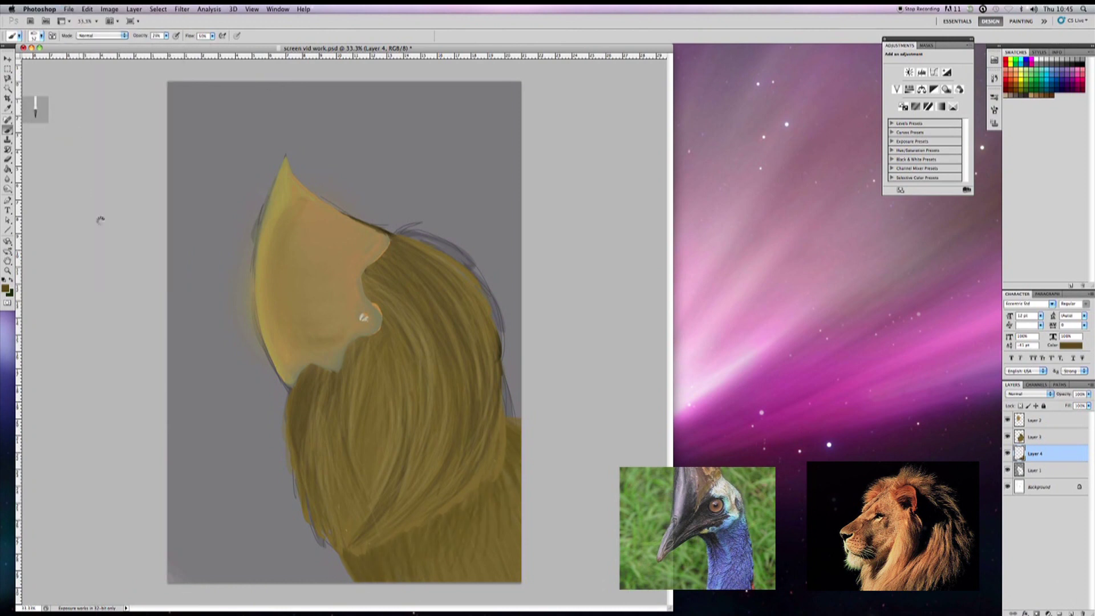
left_click(6, 288)
Brush pink strokes onto the ear at 15% opacity on Layer 5.
key("Return")
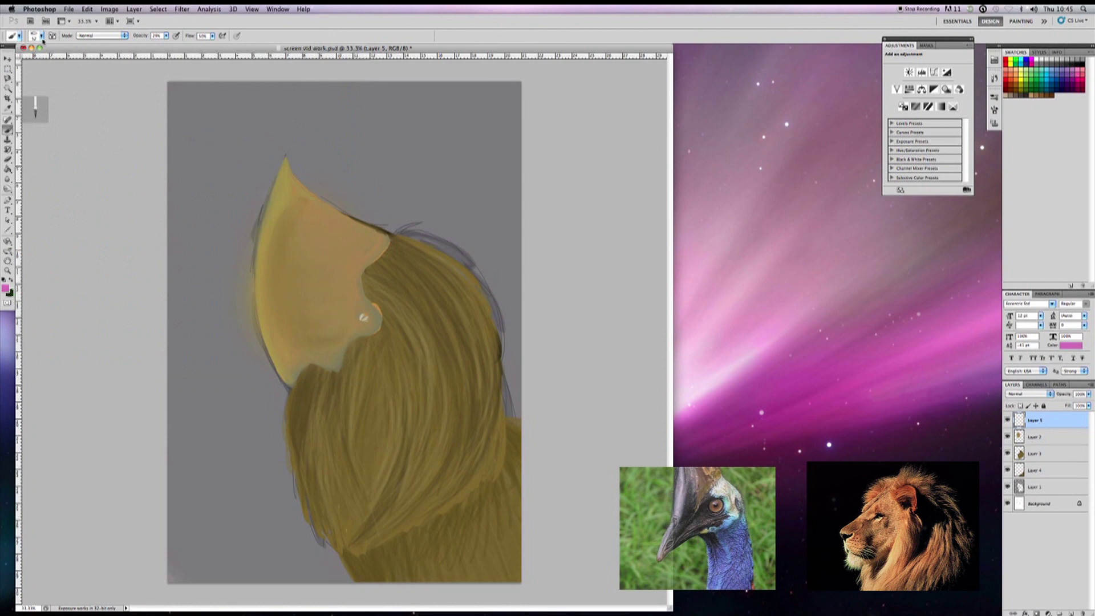
key("1")
key("5")
left_click_drag(366, 231, 329, 310)
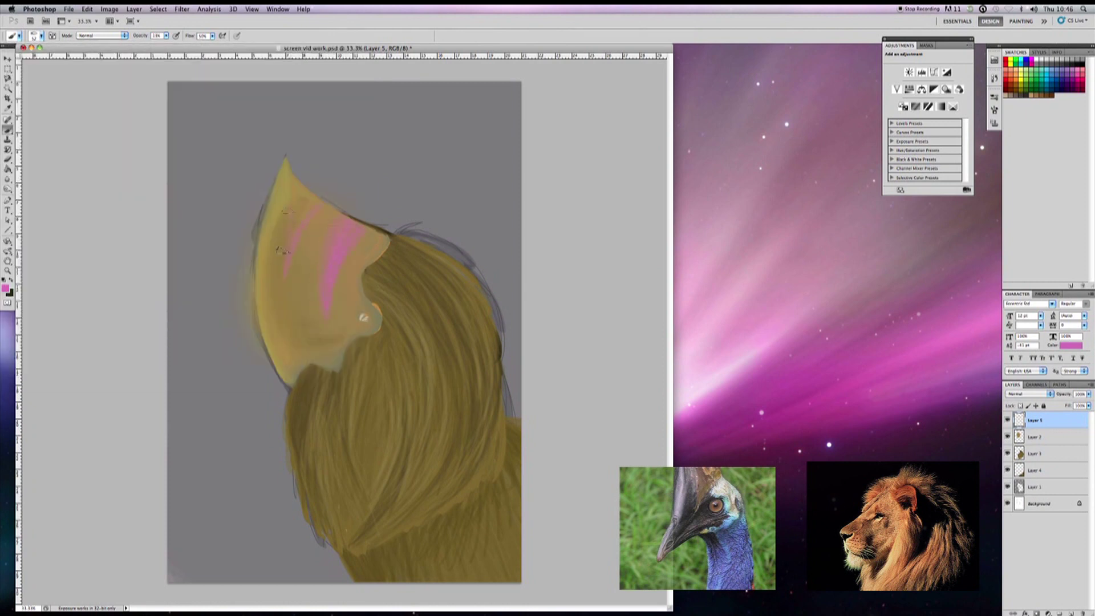
left_click(329, 217, "alt")
Tweak the pink layer with Brightness/Contrast and fade it to 14% opacity.
left_click(109, 9)
left_click(240, 35)
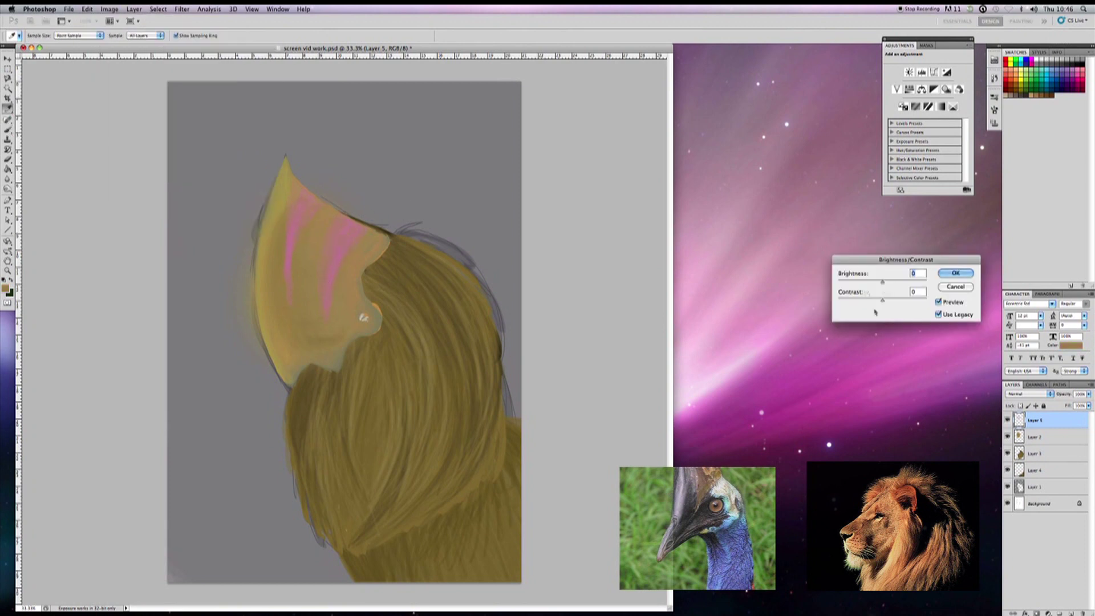
left_click_drag(888, 282, 884, 281)
left_click(955, 273)
left_click_drag(1089, 394, 1068, 404)
On a new Layer 6, brush more pink into the ear with a soft brush.
left_click(1070, 613)
left_click(6, 288)
left_click(285, 379)
left_click(35, 35)
left_click_drag(316, 299, 342, 282)
left_click_drag(166, 36, 156, 49)
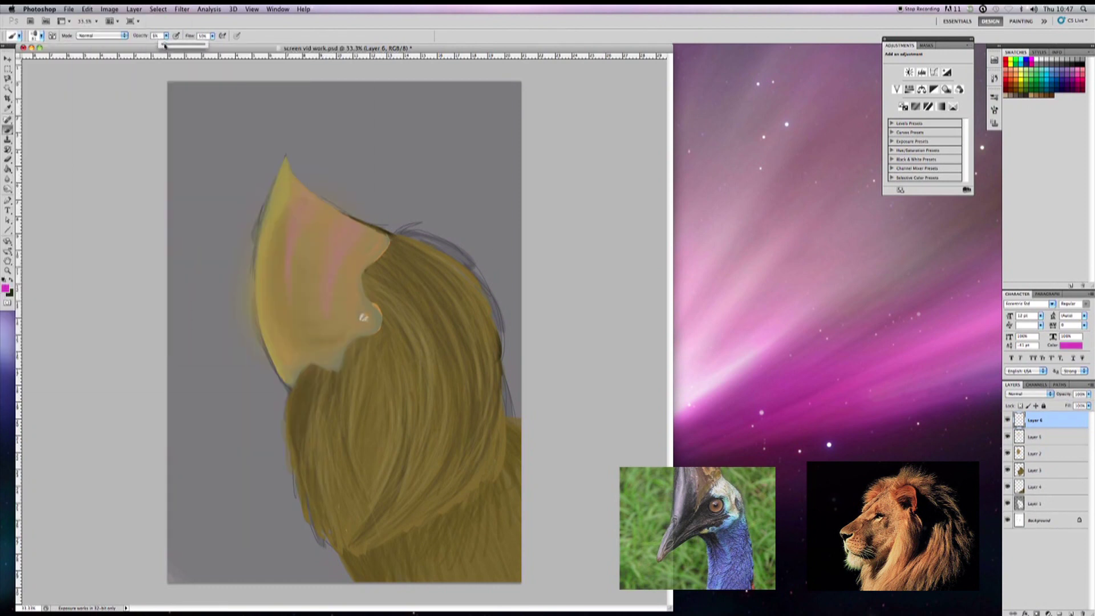
left_click_drag(350, 245, 285, 264)
left_click_drag(286, 224, 379, 268)
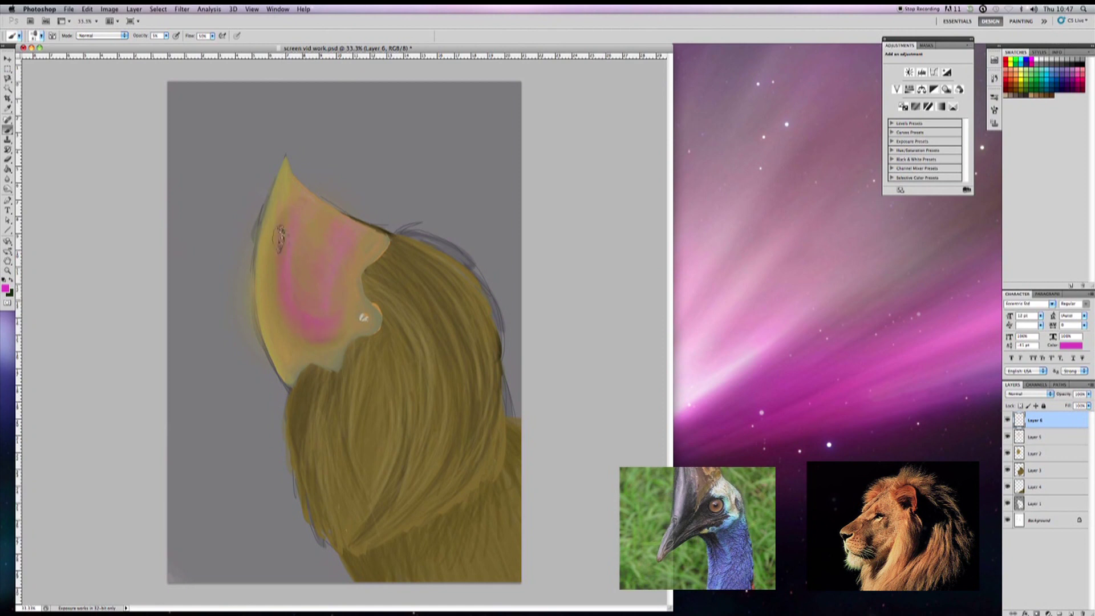
Pick a small round brush and tone down the ear's pink with Brightness/Contrast.
left_click(35, 35)
left_click(53, 61)
left_click(348, 321)
left_click(109, 10)
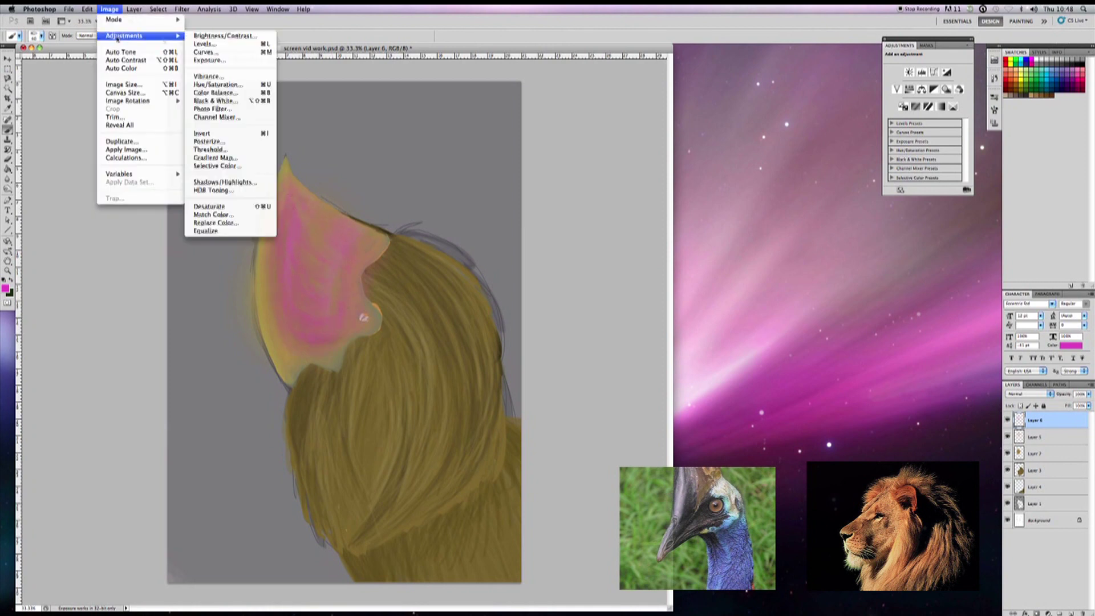
left_click(219, 34)
left_click_drag(878, 288, 873, 302)
left_click(963, 269)
Paint a pink streak along the mane's right edge with a 17% opacity brush.
left_click(34, 35)
left_click(313, 336)
key("1")
key("7")
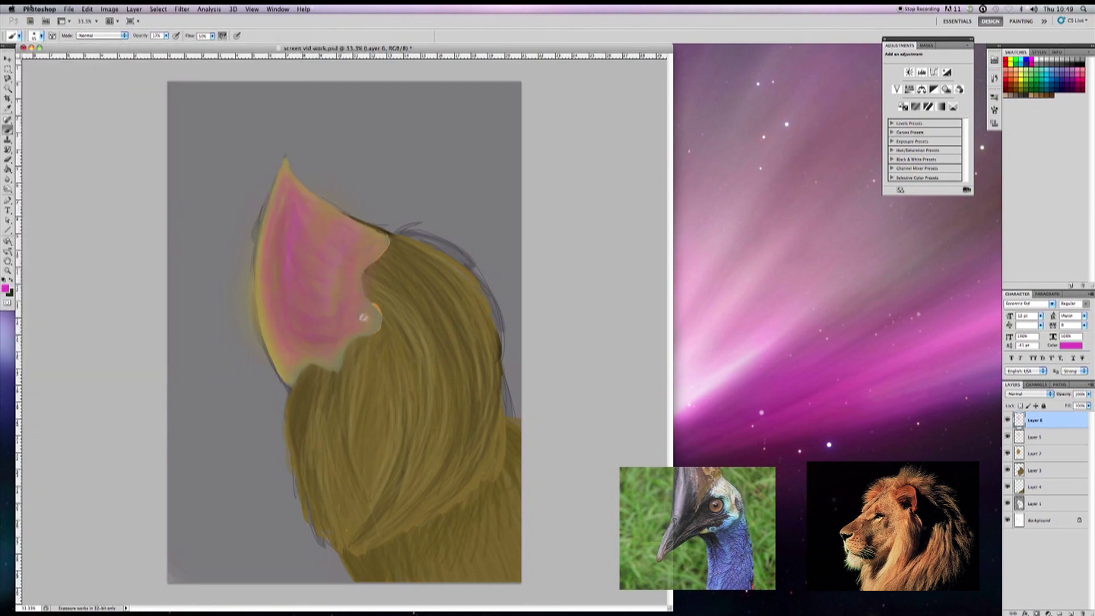
left_click(34, 35)
left_click_drag(399, 239, 485, 331)
left_click(1071, 613, "ctrl")
Choose a streak brush and set its opacity to 14%.
left_click(34, 36)
left_click(482, 349)
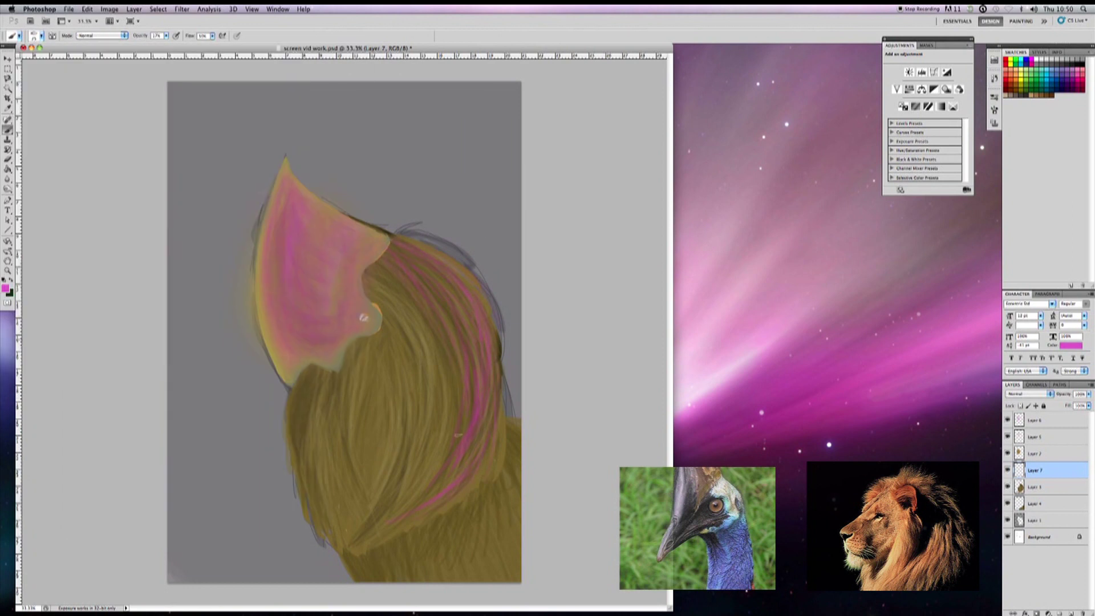
key("0")
key("6")
key("1")
key("4")
Pick a deeper magenta, then light pink at 14% opacity, and resume painting.
left_click(463, 355, "alt")
key("7")
key("1")
key("4")
key("Return")
key("b")
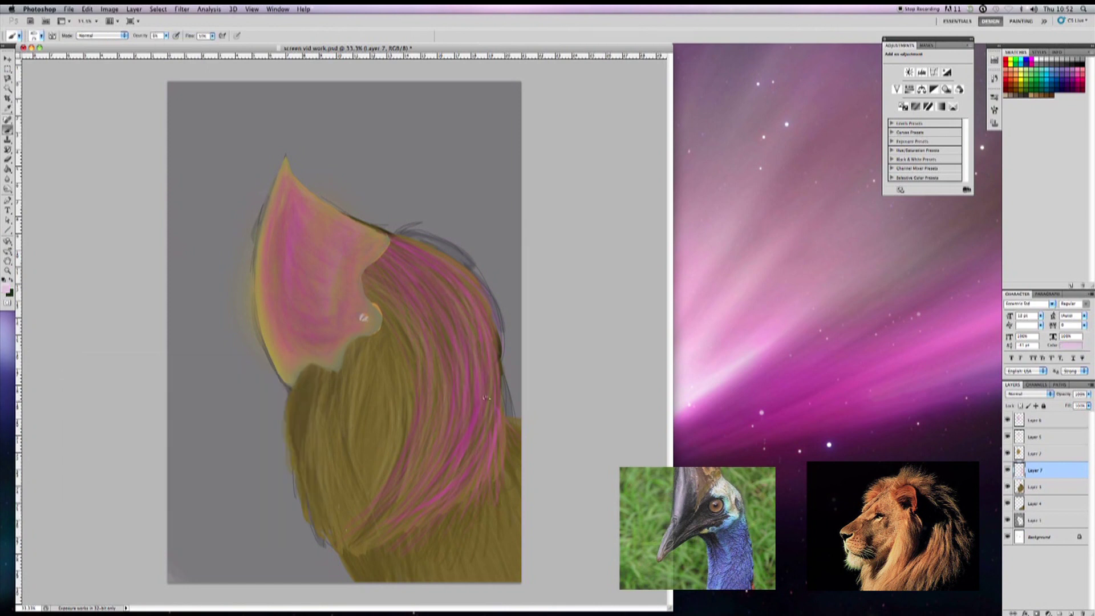
On a new layer, paint darker olive-brown strokes inside the ear.
key("ctrl+shift+alt+n")
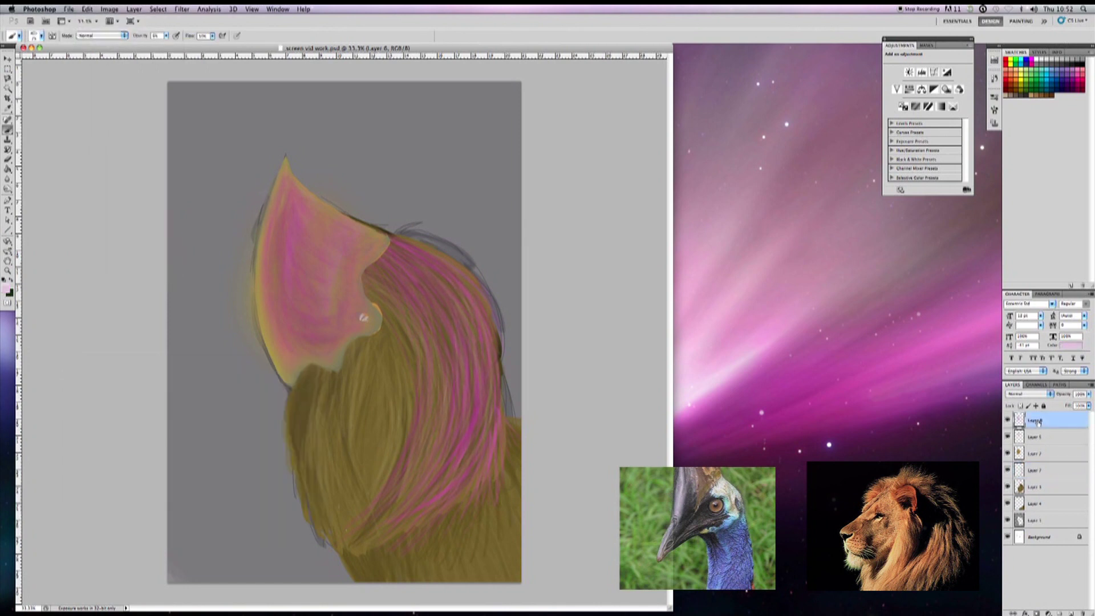
left_click(165, 36)
right_click(364, 317)
key("Return")
left_click_drag(353, 322, 370, 290)
Switch to a textured brush at 7% opacity.
left_click(36, 35)
double_click(63, 245)
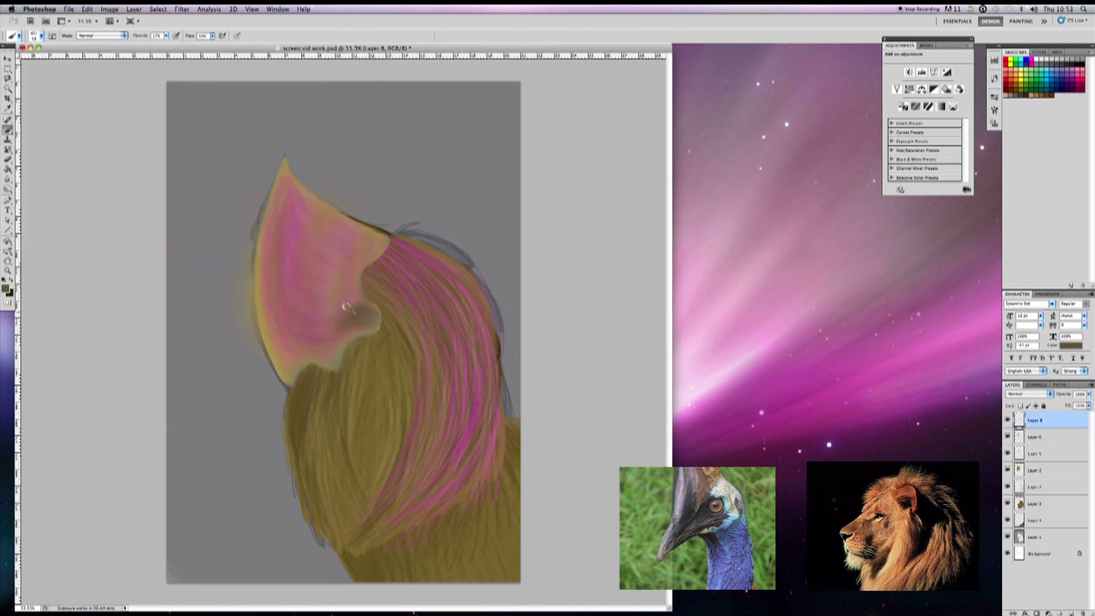
key("0")
key("7")
right_click(307, 216)
double_click(278, 360)
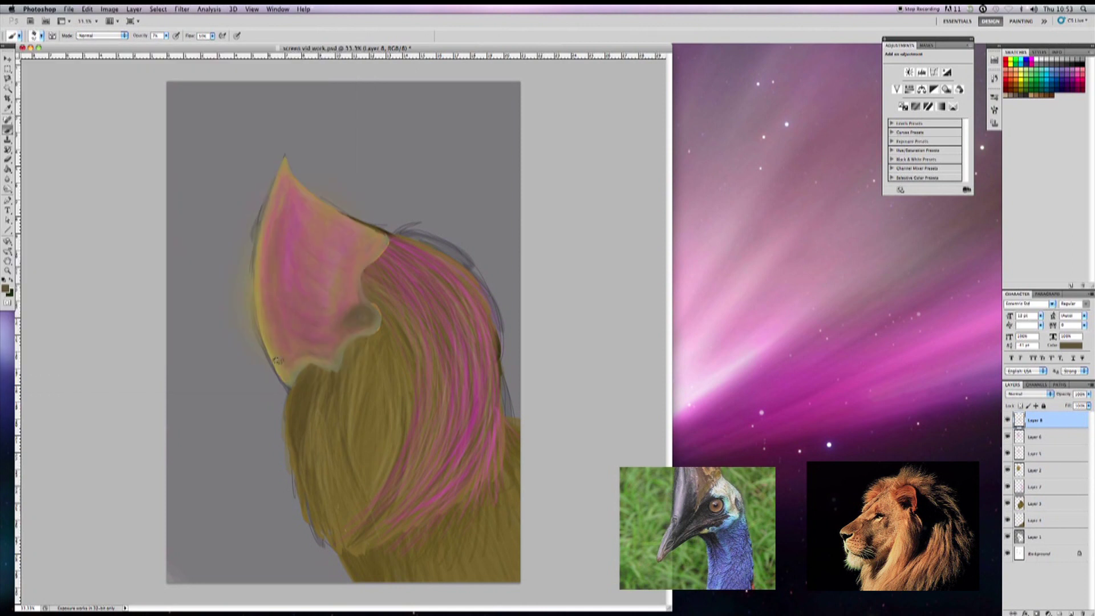
Shade the ear's inner and lower edge and the lower fur with dark strokes.
left_click(6, 288)
key("Return")
mouse_move(366, 319)
left_mouse_down()
mouse_move(370, 251)
mouse_move(365, 337)
mouse_move(393, 244)
left_mouse_up()
mouse_move(375, 292)
left_mouse_down()
mouse_move(344, 343)
mouse_move(302, 368)
mouse_move(291, 392)
mouse_move(353, 522)
left_mouse_up()
left_click_drag(368, 423, 328, 496)
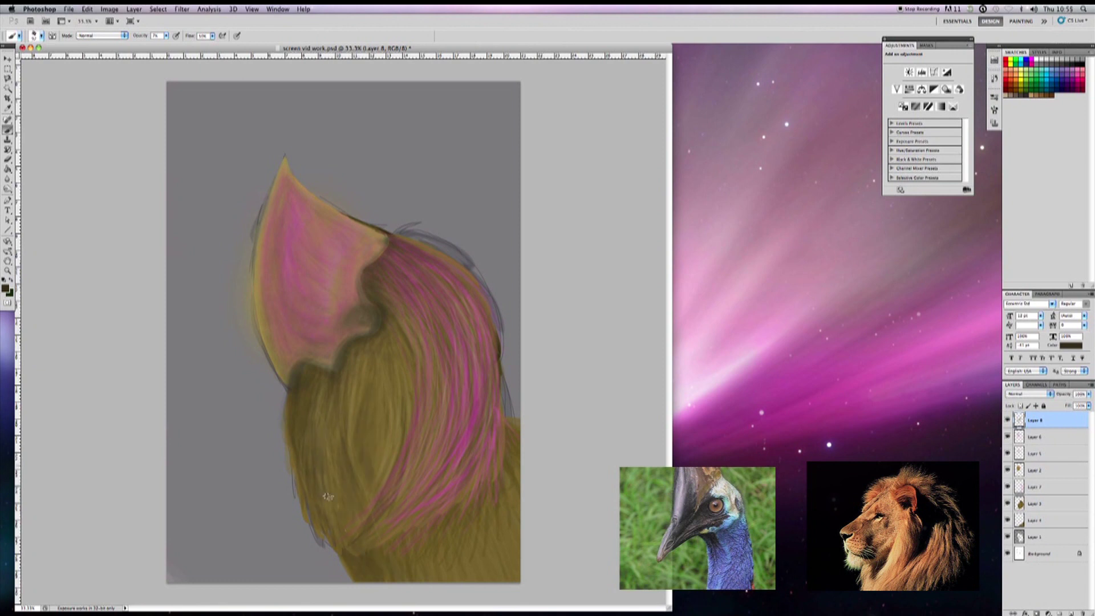
Zoom in on the ear and mane, pick a different brush, and raise opacity to 20%.
left_click(69, 9)
left_click(68, 127)
key("ctrl+plus")
key("ctrl+plus")
left_click(7, 288)
key("Escape")
left_click(35, 36)
left_click(188, 100)
key("Return")
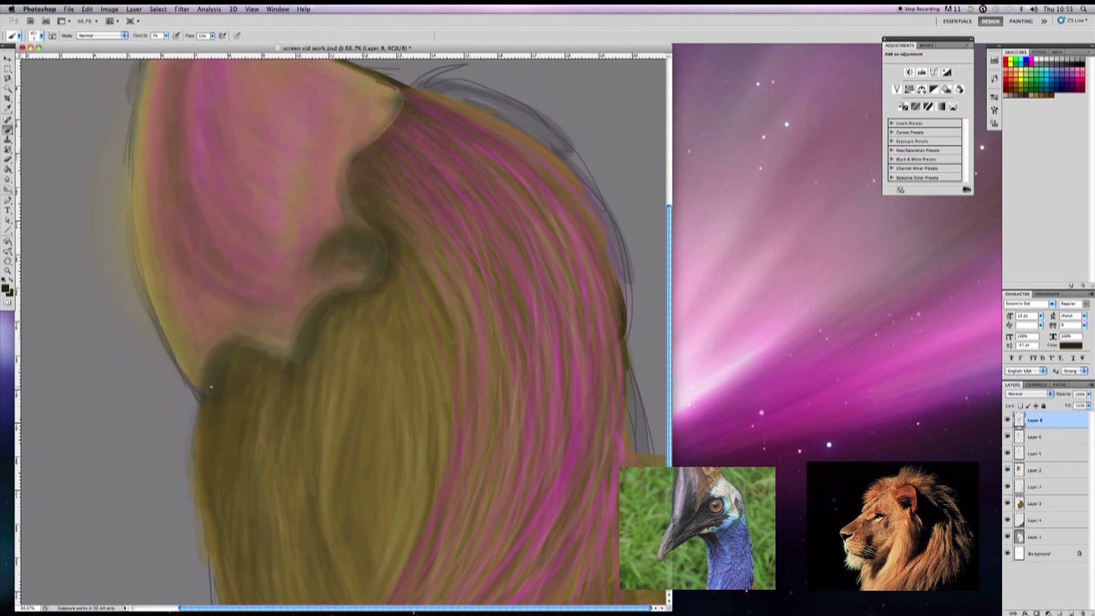
right_click(211, 387)
key("Escape")
key("2")
Zoom out, drop brush opacity to 5%, and sample olive and darker brown at the ear base.
key("ctrl+minus")
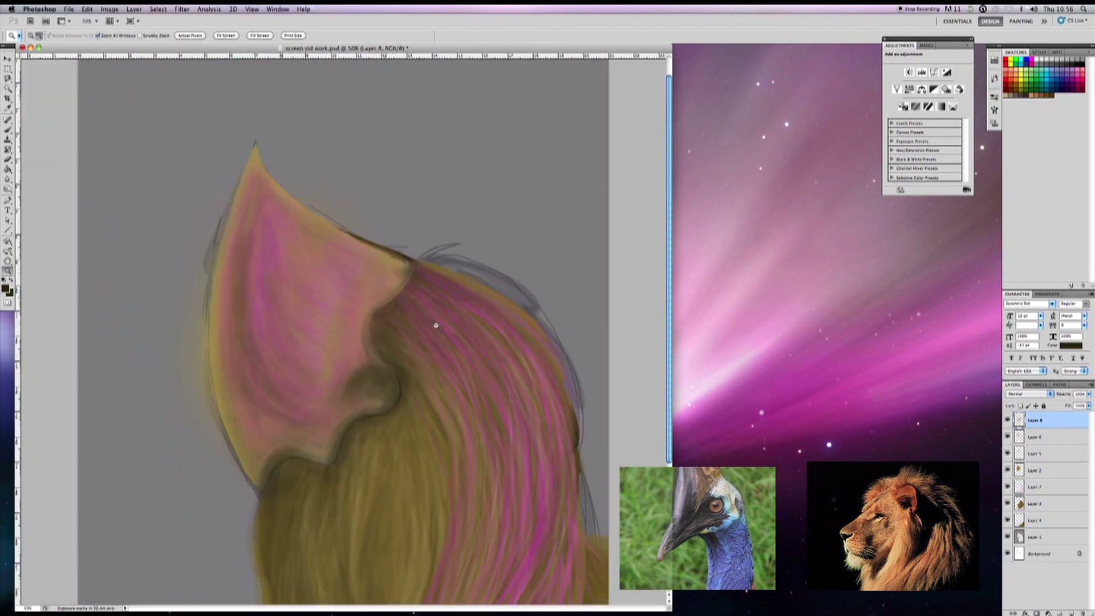
key("ctrl+minus")
right_click(291, 371)
key("Return")
key("8")
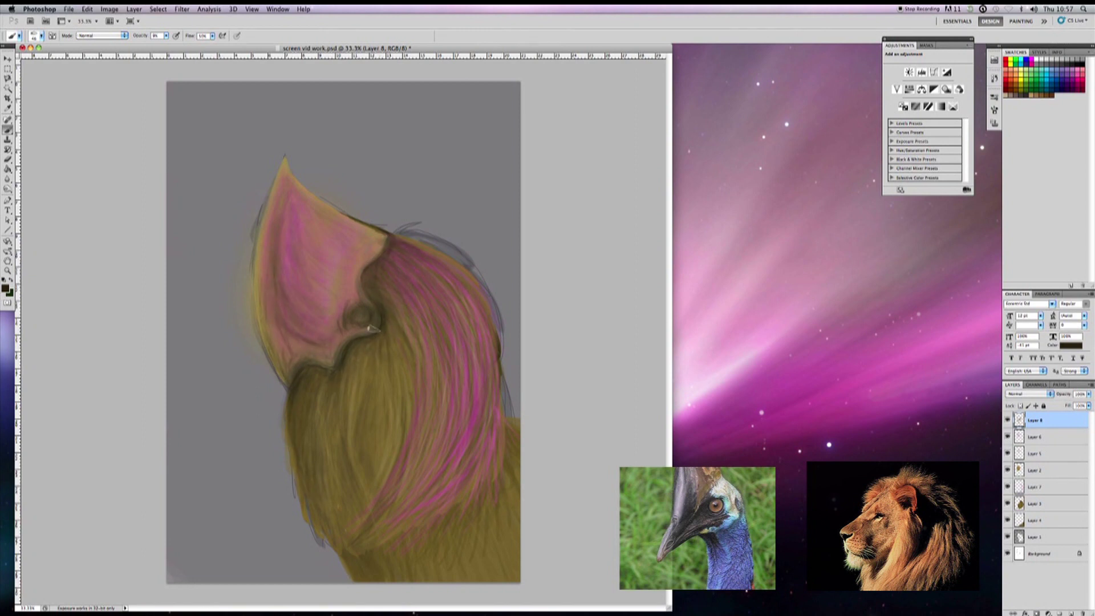
key("0")
key("5")
left_click(331, 360, "alt")
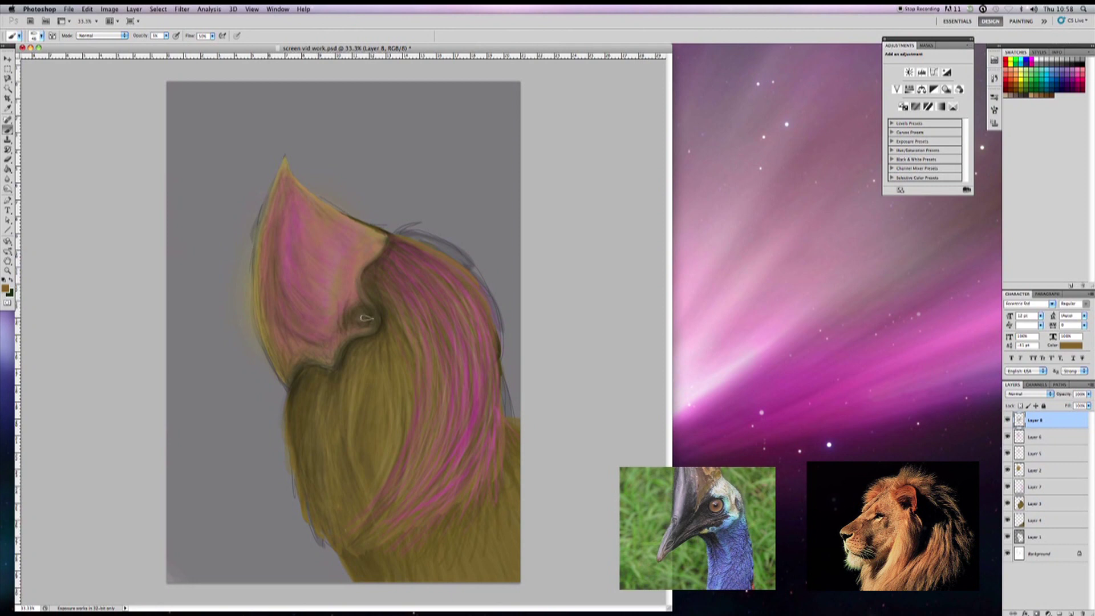
left_click(311, 360, "alt")
Darken the current layer and add contrast with Brightness/Contrast.
left_click(109, 9)
mouse_move(882, 282)
left_mouse_down()
mouse_move(889, 301)
mouse_move(877, 282)
left_mouse_up()
key("Return")
left_click(1034, 503)
left_click(109, 9)
Darken Layer 3 slightly with Brightness/Contrast, then apply Brightness/Contrast to Layer 4.
left_click(228, 32)
left_click_drag(888, 301, 887, 302)
key("Return")
left_click(1033, 520)
left_click(109, 9)
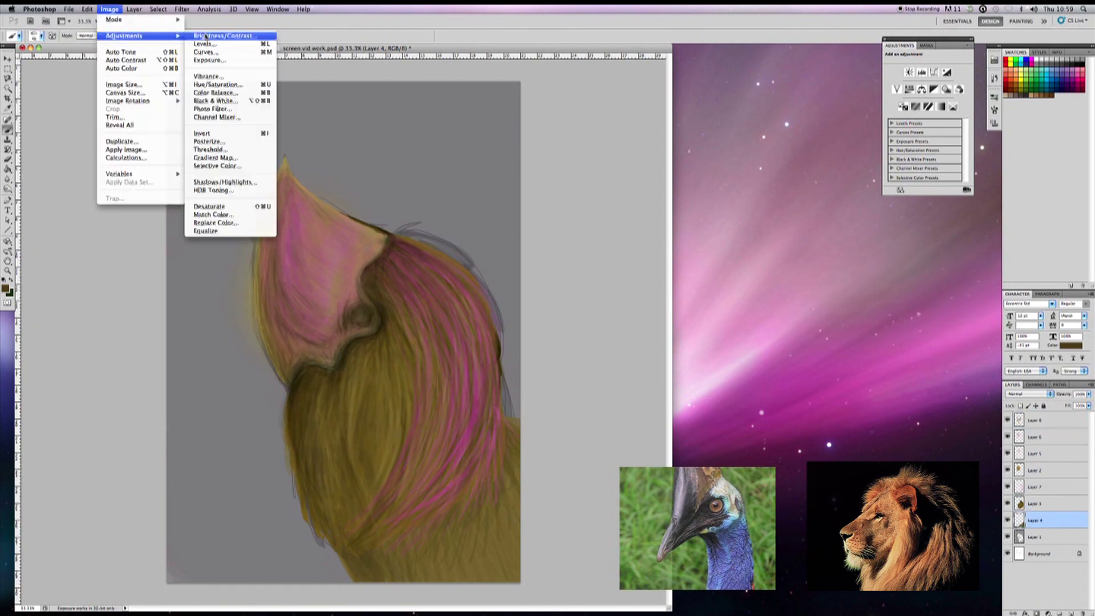
left_click(228, 33)
key("Return")
key("b")
Save the painting and add a new layer above Layer 8 for the eye.
left_click(87, 9)
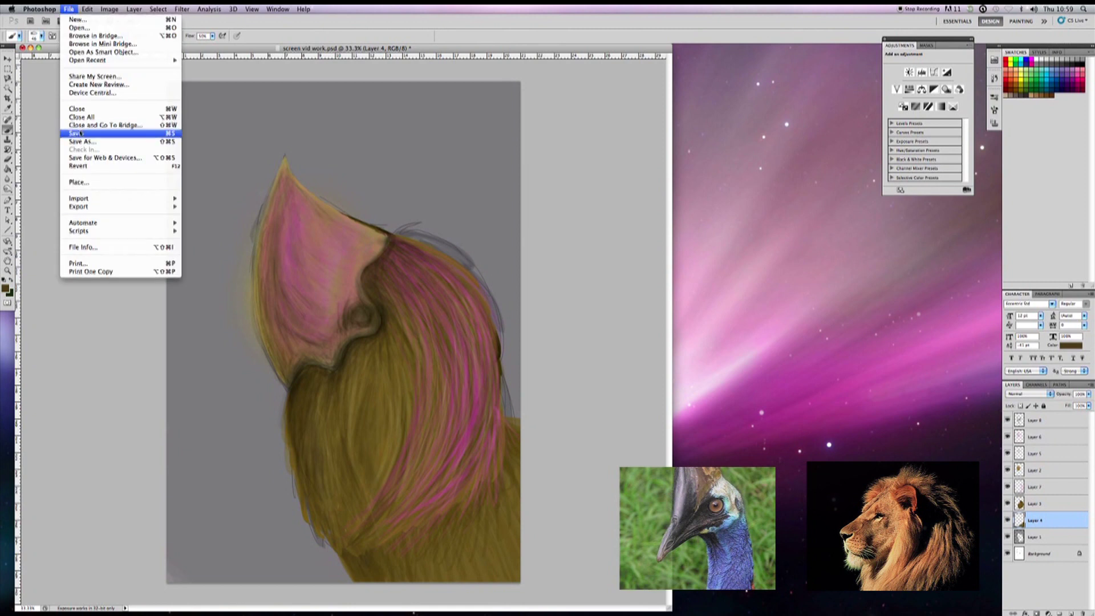
left_click(1060, 419)
left_click(1070, 613)
key("z")
key("ctrl+alt+0")
key("b")
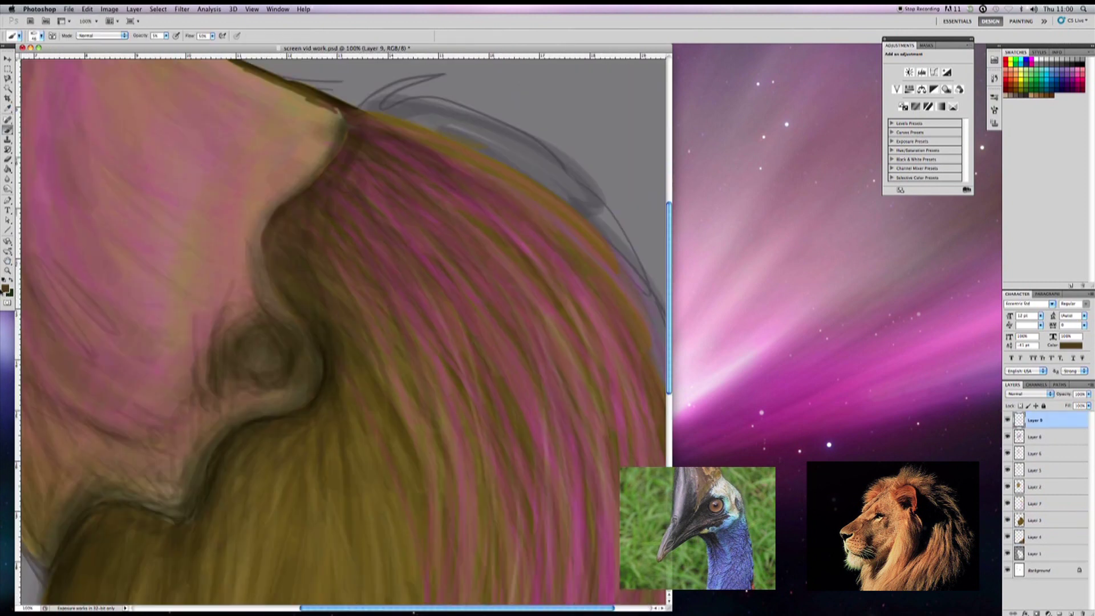
Paint a pale eye disc at about 80% brush opacity.
left_click(19, 36)
left_click(166, 36)
left_click(5, 289)
left_click(102, 402)
key("Return")
left_click(40, 35)
key("Escape")
key("8")
mouse_move(248, 342)
left_mouse_down()
mouse_move(256, 372)
mouse_move(261, 353)
mouse_move(250, 355)
left_mouse_up()
Shade inside the pale eye disc at about 50% opacity.
scroll(258, 336, "left", 5)
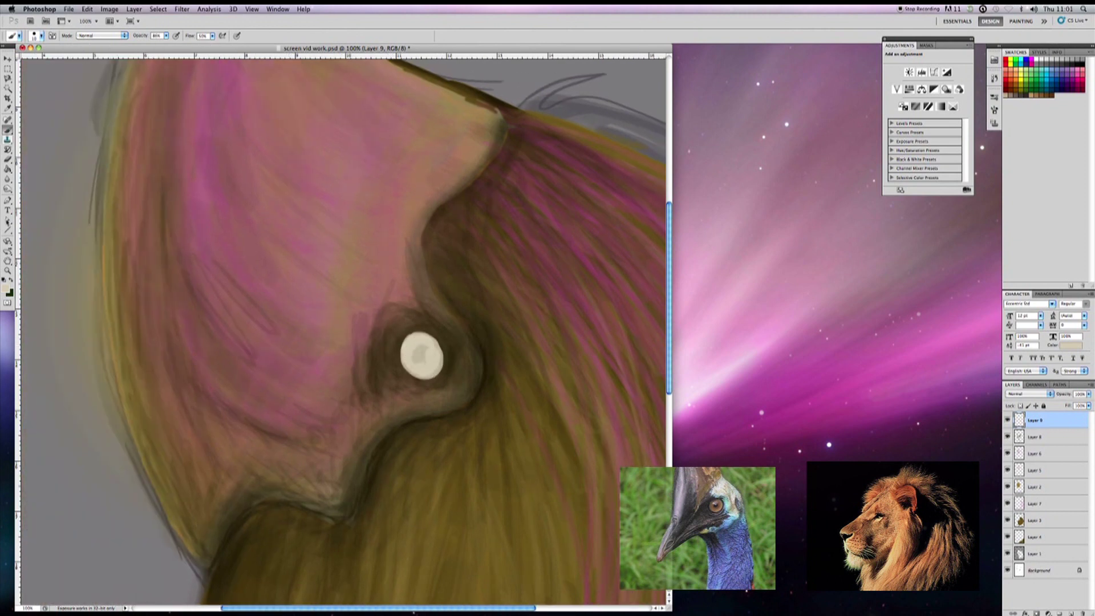
left_click(40, 35)
key("Escape")
key("5")
mouse_move(433, 349)
left_mouse_down()
mouse_move(405, 342)
mouse_move(414, 374)
mouse_move(416, 364)
left_mouse_up()
Paint a dark pupil and dab a white highlight in the eye.
left_click(7, 287)
left_click(97, 513)
left_click(285, 377)
left_click(6, 287)
left_click(91, 387)
left_click(281, 378)
left_click(428, 346)
Zoom back in on the creature, pick a painting colour, and shrink the brush.
key("z")
key("ctrl+minus")
key("ctrl+minus")
key("ctrl+minus")
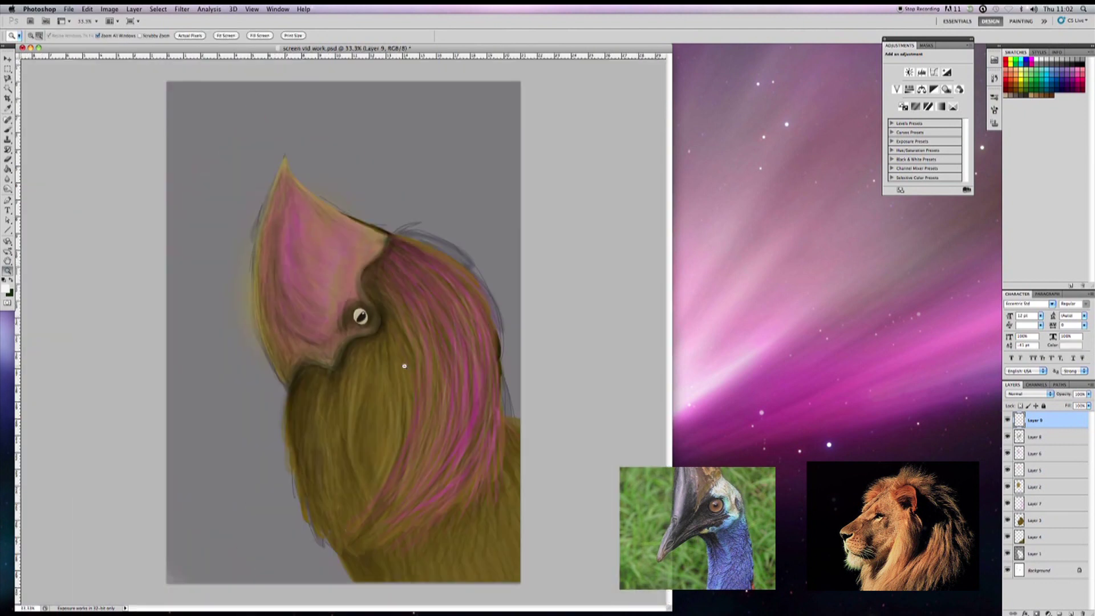
key("ctrl+plus")
key("b")
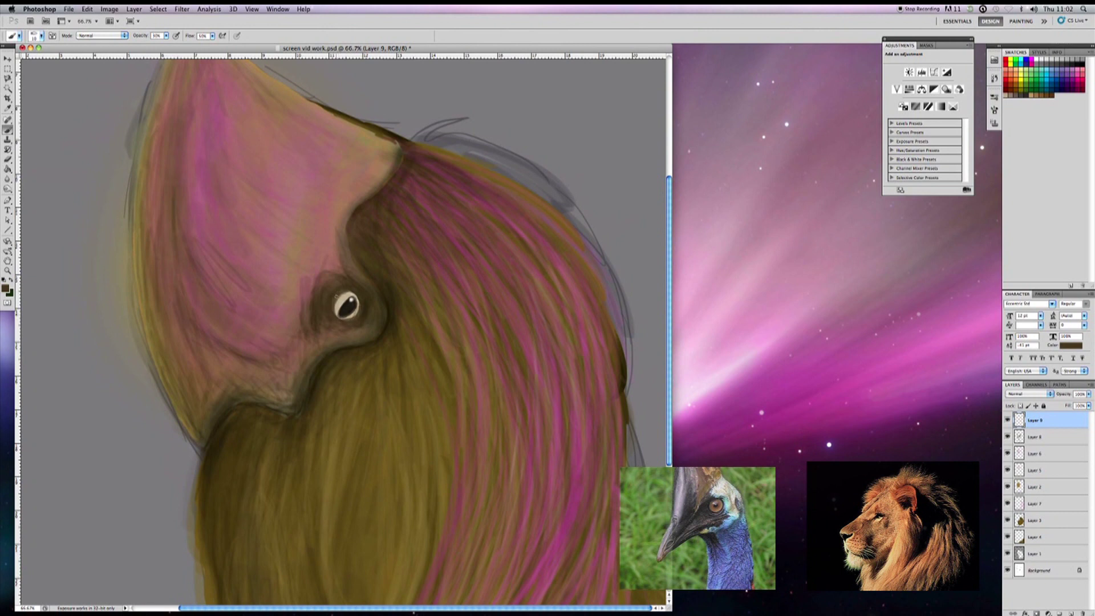
left_click(5, 287)
key("Return")
left_click(41, 36)
key("Return")
Zoom out to the whole painting and brush a thin olive strand down the mane.
key("z")
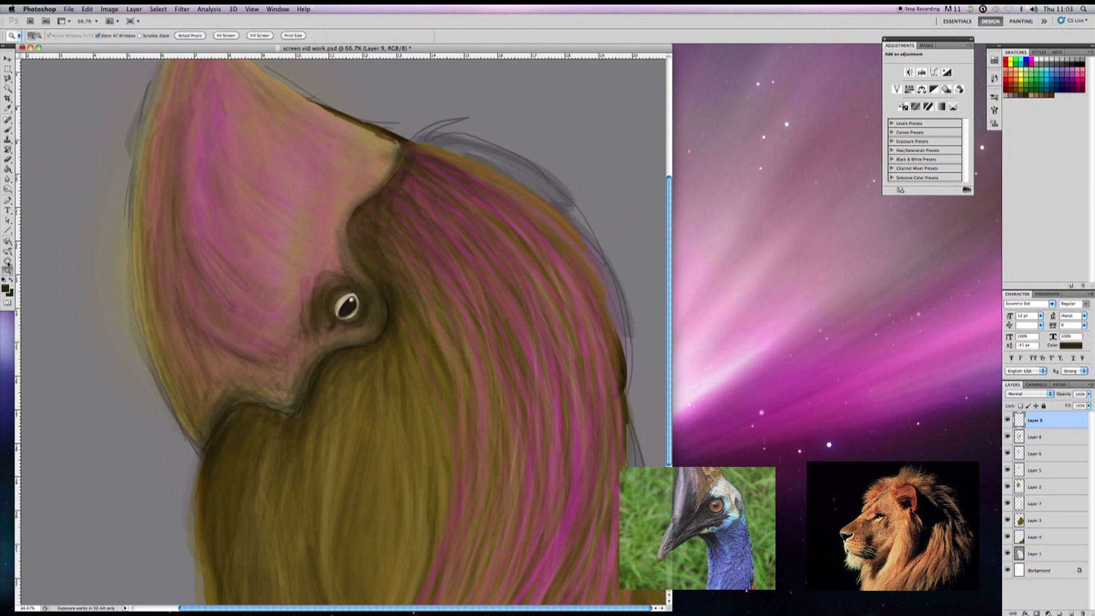
right_click(399, 338)
left_click(422, 376)
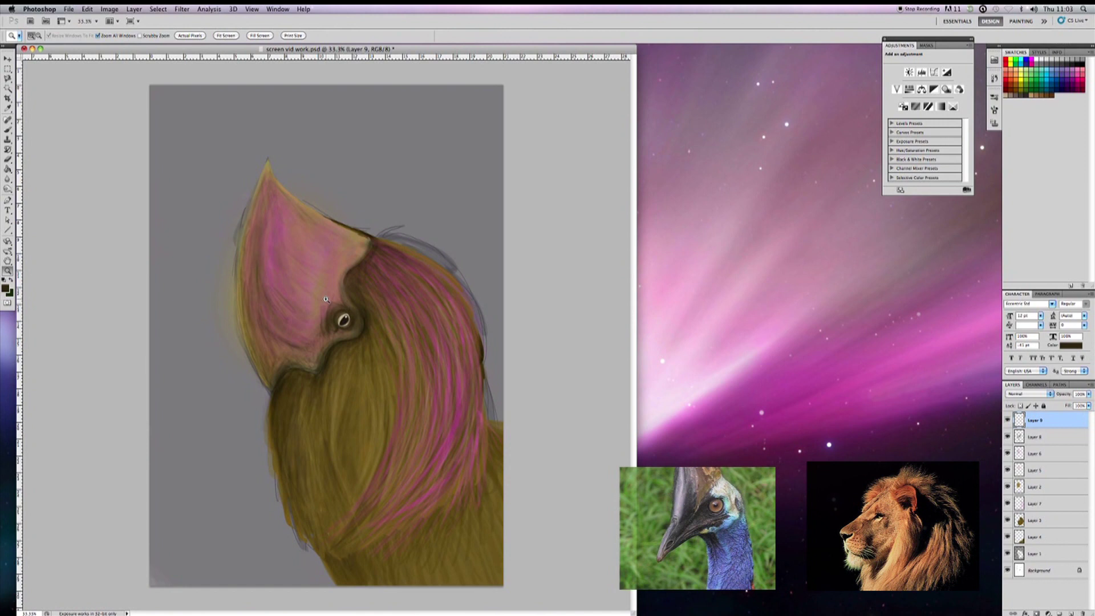
key("b")
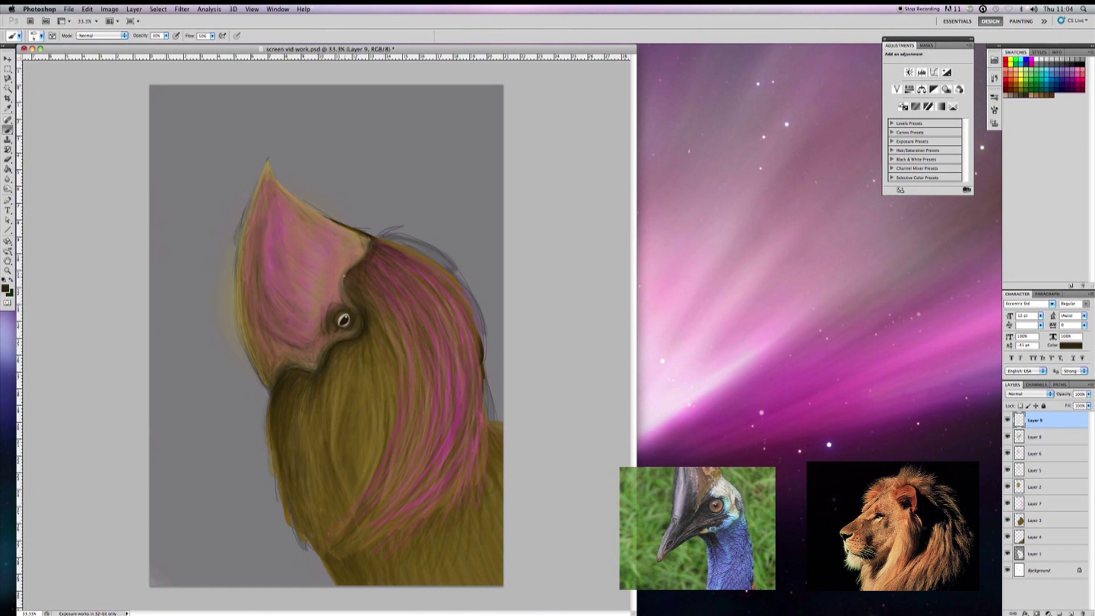
left_click(7, 108)
left_click(41, 35)
key("Escape")
left_click_drag(359, 240, 357, 288)
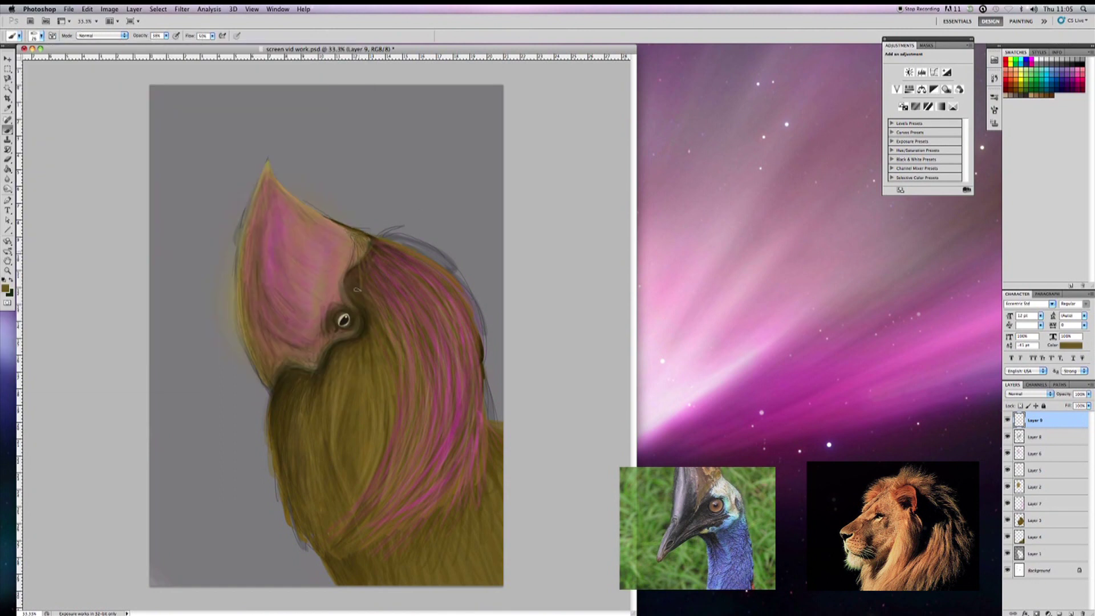
Sample the pink from a mane strand and save the painting.
left_click(370, 257, "alt")
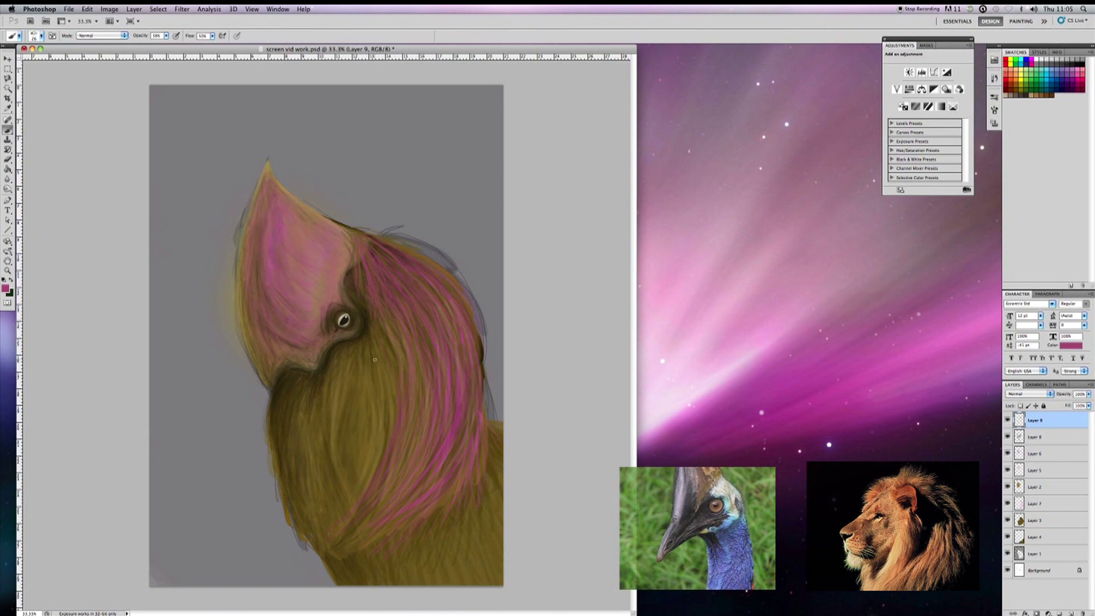
left_click(68, 9)
left_click(83, 136)
left_click(41, 35)
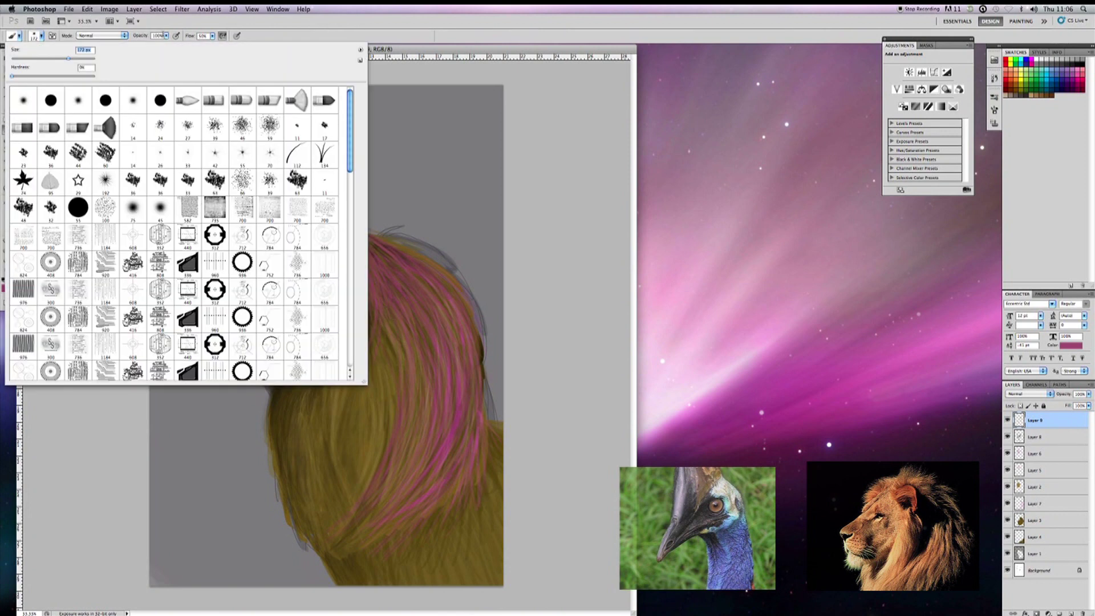
With a soft dark purple brush at 11% opacity, darken the casque and lower neck feathers.
left_click(41, 35)
left_click(6, 288)
left_click(281, 373)
left_click(41, 36)
key("Return")
mouse_move(256, 222)
left_mouse_down()
mouse_move(310, 307)
mouse_move(274, 240)
left_mouse_up()
mouse_move(342, 530)
left_mouse_down()
mouse_move(382, 570)
mouse_move(297, 416)
left_mouse_up()
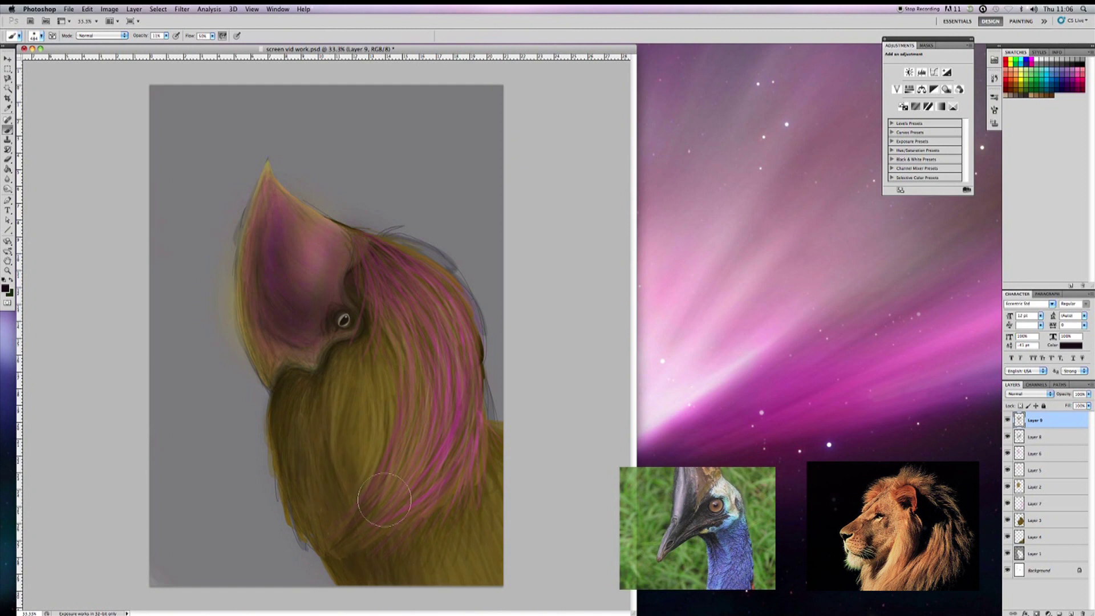
Switch to a different brush tip and zoom in on the head and casque.
right_click(259, 334)
double_click(259, 334)
key("z")
left_click(292, 275)
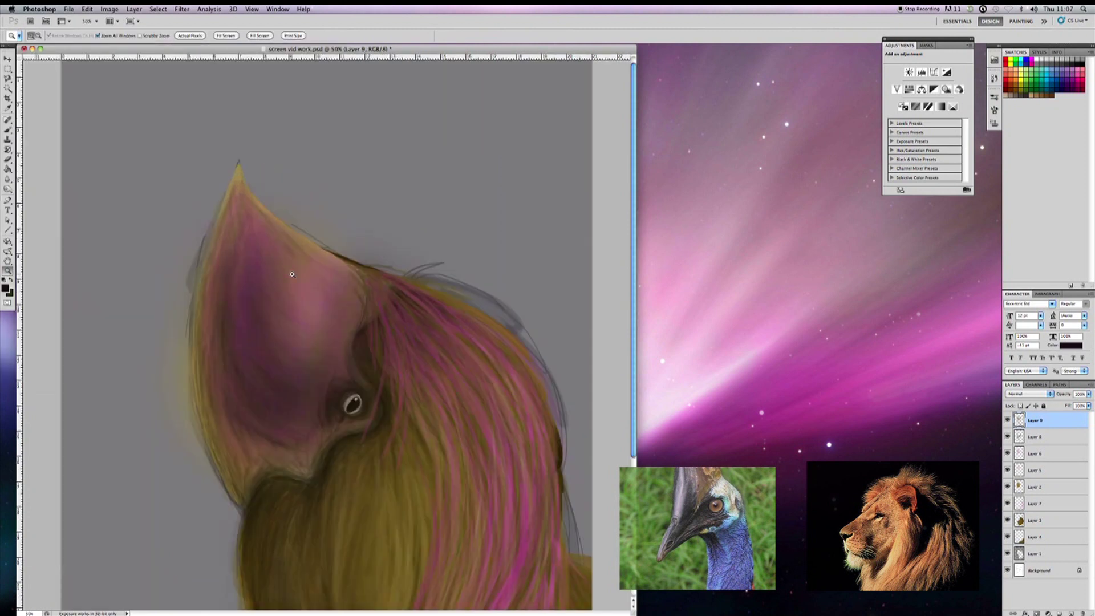
left_click(8, 130)
right_click(223, 431)
key("Return")
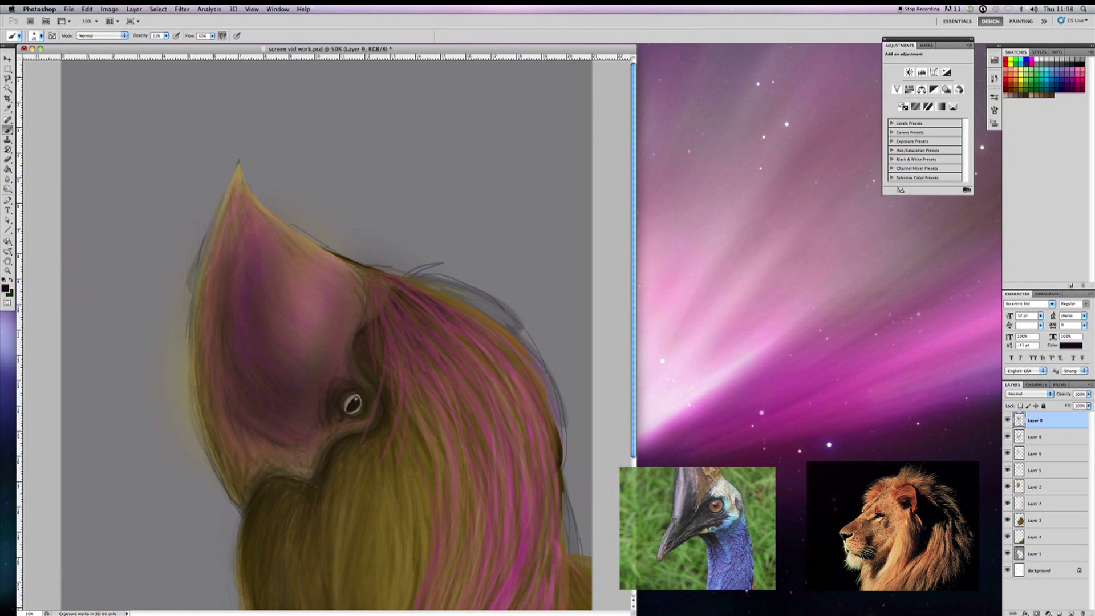
Sample a light tan and paint a faint highlight near the jaw.
left_click(277, 358, "alt")
key("5")
key("7")
left_click_drag(240, 493, 217, 456)
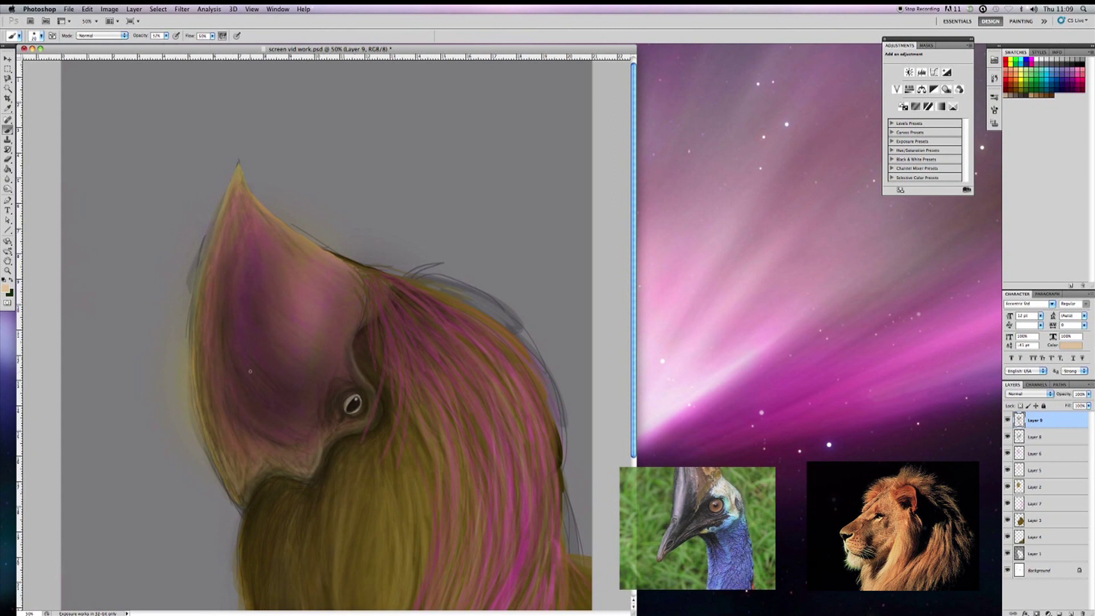
scroll(323, 394, "down", 3)
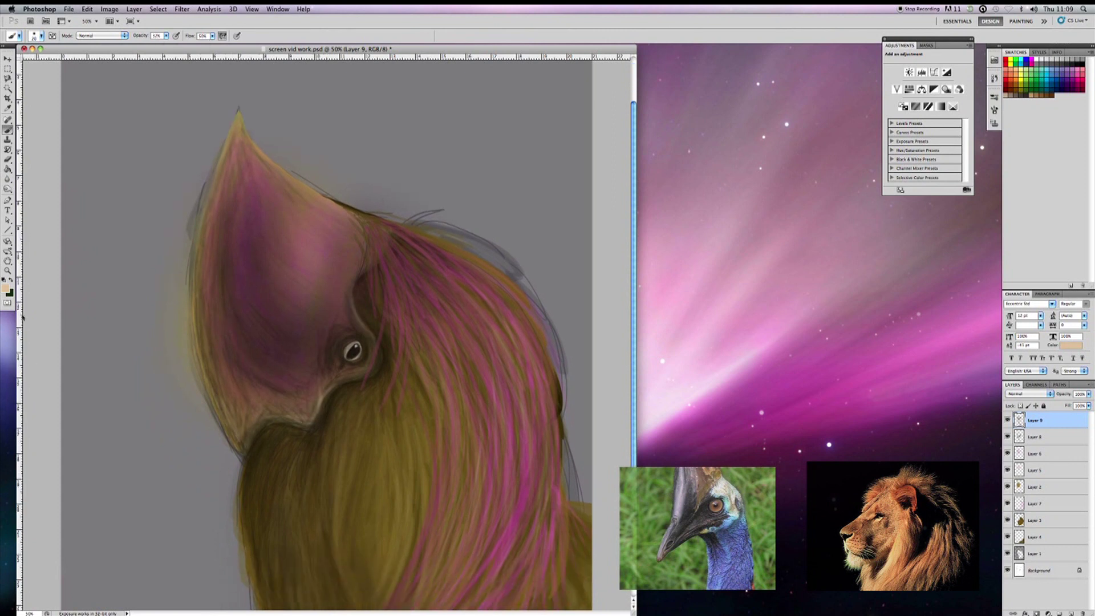
Zoom out, set brush opacity to 70%, and undo the thin white stroke on the head.
key("z")
key("ctrl+minus")
key("b")
key("7")
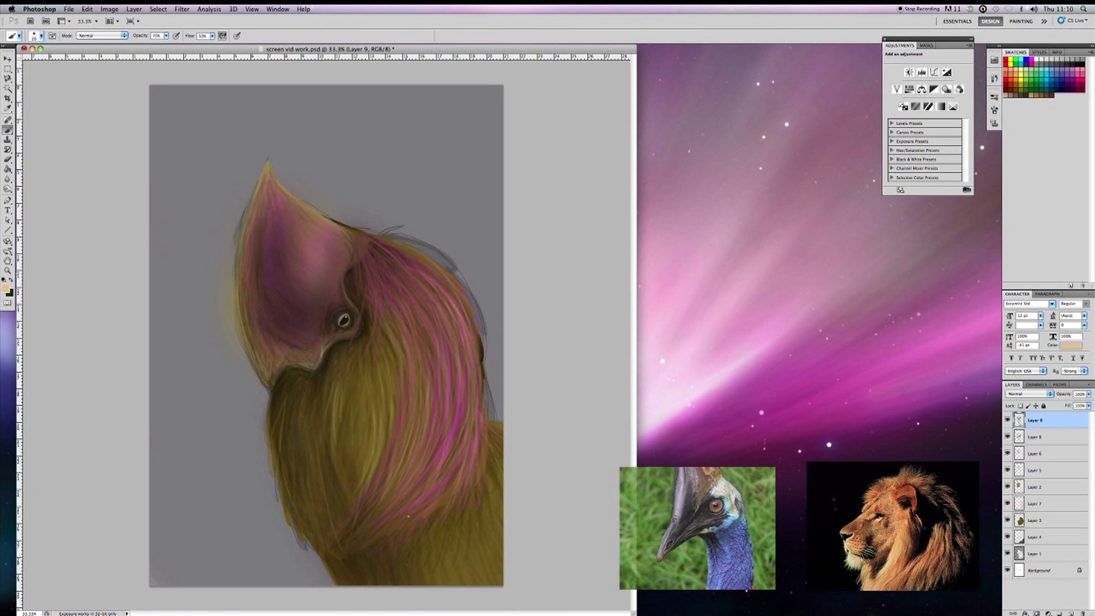
left_click(87, 9)
left_click(83, 134)
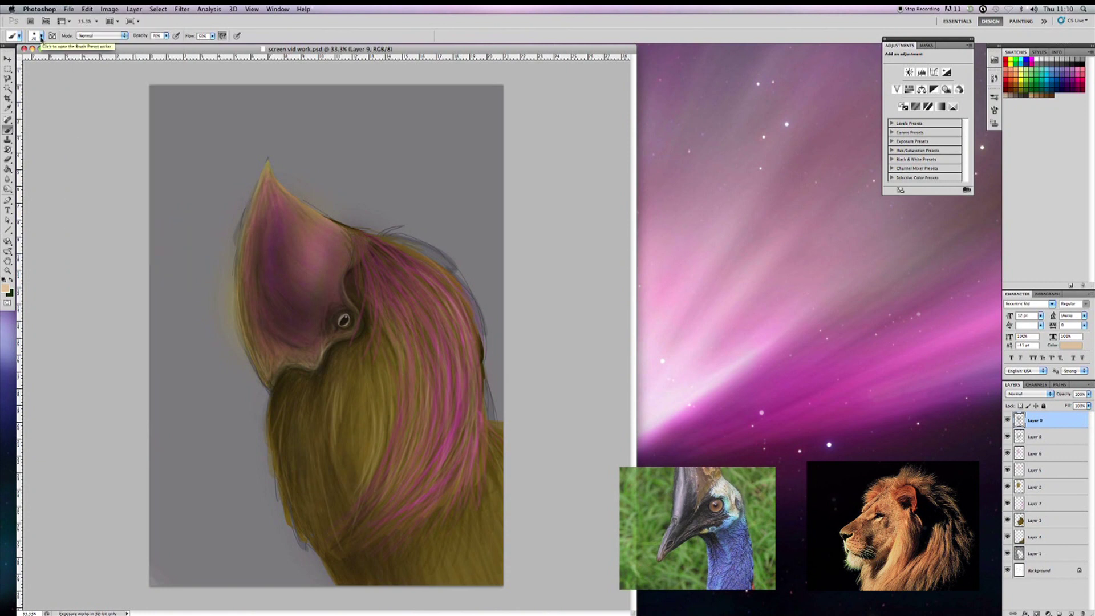
key("ctrl+z")
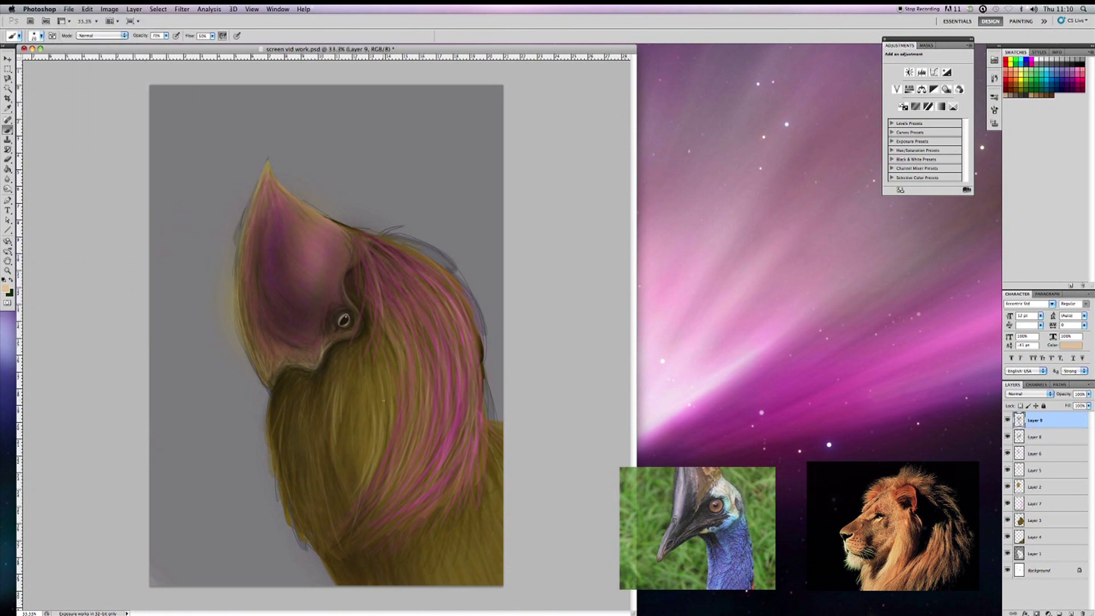
Save the painting and adjust the brush size.
left_click(68, 9)
left_click(108, 139)
left_click(38, 36)
key("Return")
left_click(37, 35)
key("Return")
Pick a darker painting colour and set the brush opacity to 9%.
left_click(88, 9)
key("7")
key("8")
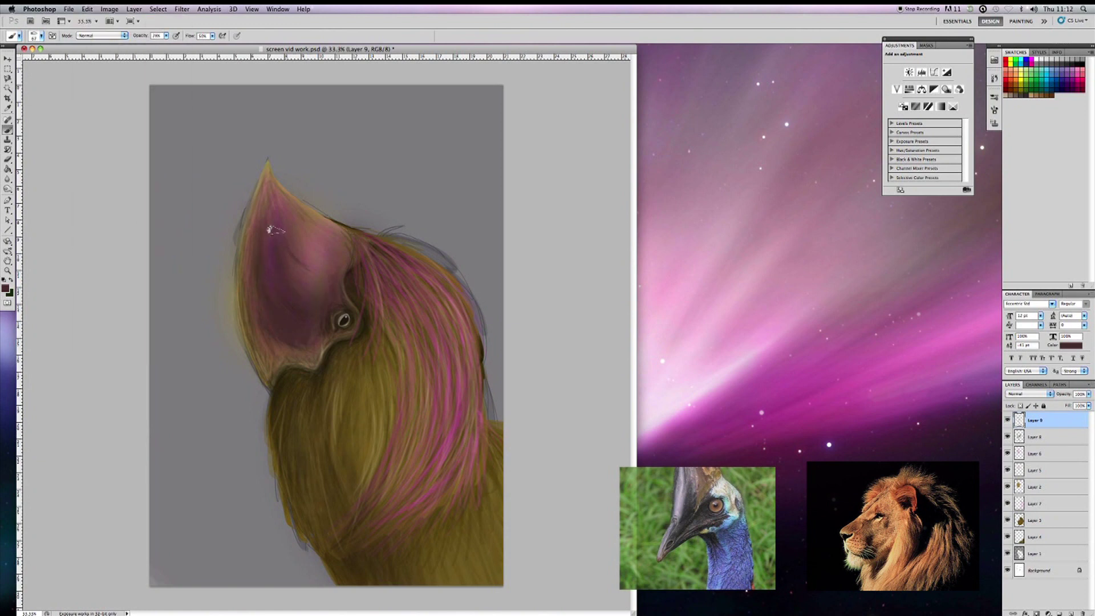
left_click(291, 263, "alt")
key("0")
key("9")
Choose a different brush tip and make Layer 1 the active layer.
left_click(34, 36)
double_click(269, 280)
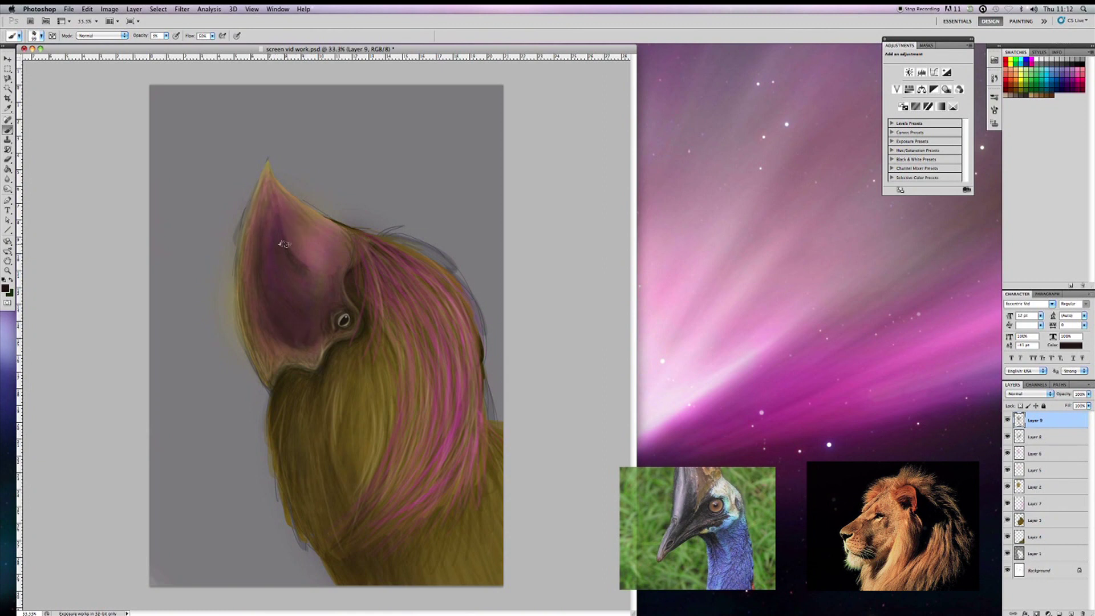
left_click(69, 8)
left_click(1034, 553)
left_click(6, 289)
Paint grey textured marks beside the lower neck.
left_click(287, 382)
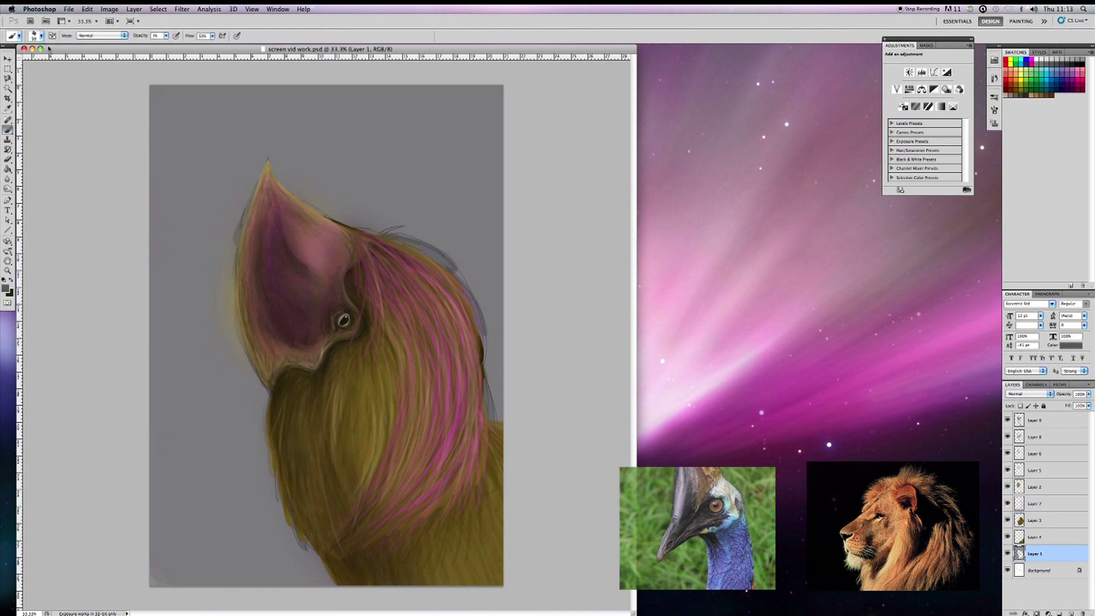
left_click(38, 35)
key("Return")
mouse_move(296, 565)
left_mouse_down()
mouse_move(228, 496)
mouse_move(305, 313)
mouse_move(446, 311)
mouse_move(482, 399)
left_mouse_up()
With a large soft round brush at 100%, darken the neck edge and background left of and above the creature.
left_click(38, 35)
double_click(34, 74)
key("0")
left_click(7, 289)
left_click(286, 382)
mouse_move(320, 576)
left_mouse_down()
mouse_move(244, 415)
mouse_move(439, 350)
mouse_move(217, 256)
left_mouse_up()
left_click_drag(188, 171, 182, 570)
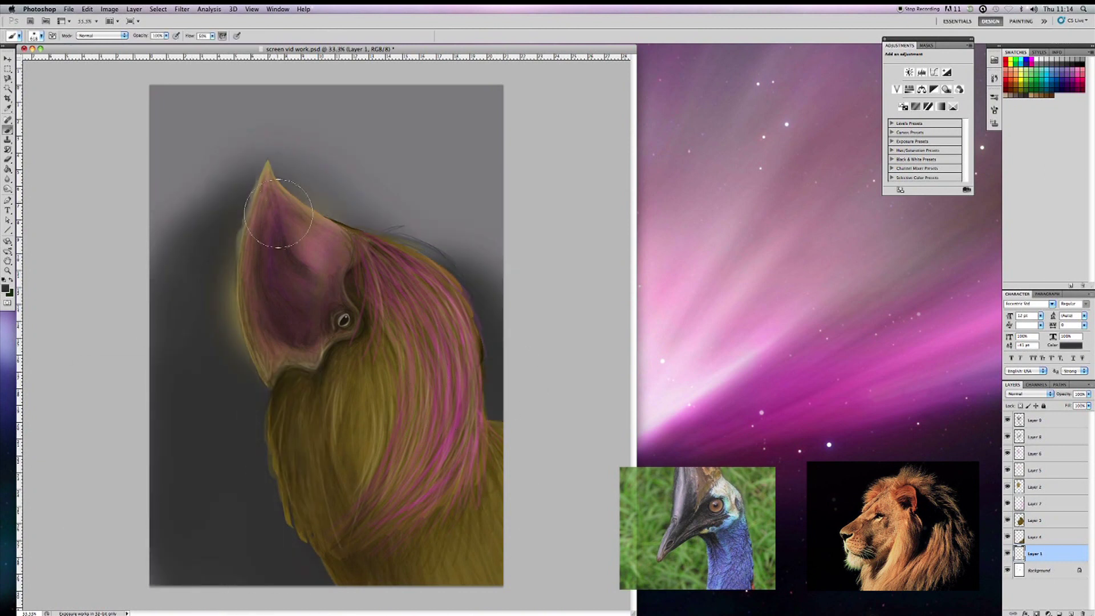
left_click_drag(194, 228, 319, 125)
Sample a background grey, then erase the yellowish haze along the casque's left edge on Layer 2.
key("i")
mouse_move(171, 160)
left_mouse_down()
mouse_move(228, 302)
mouse_move(196, 232)
left_mouse_up()
key("b")
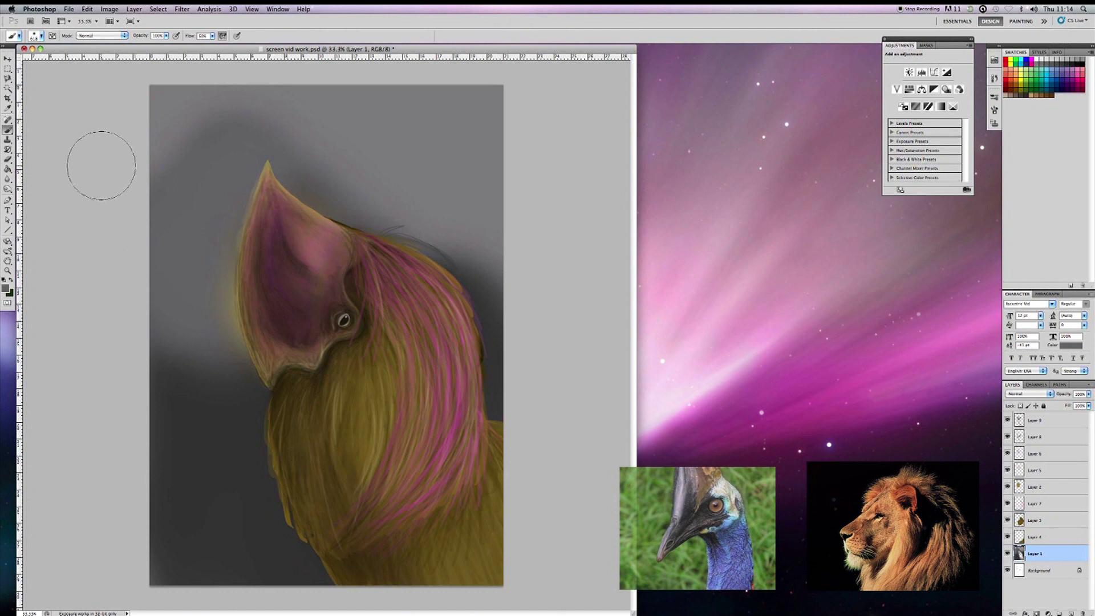
left_click(1035, 487)
key("e")
left_click(37, 35)
left_click(83, 50)
left_click(223, 345)
left_click_drag(242, 372, 238, 228)
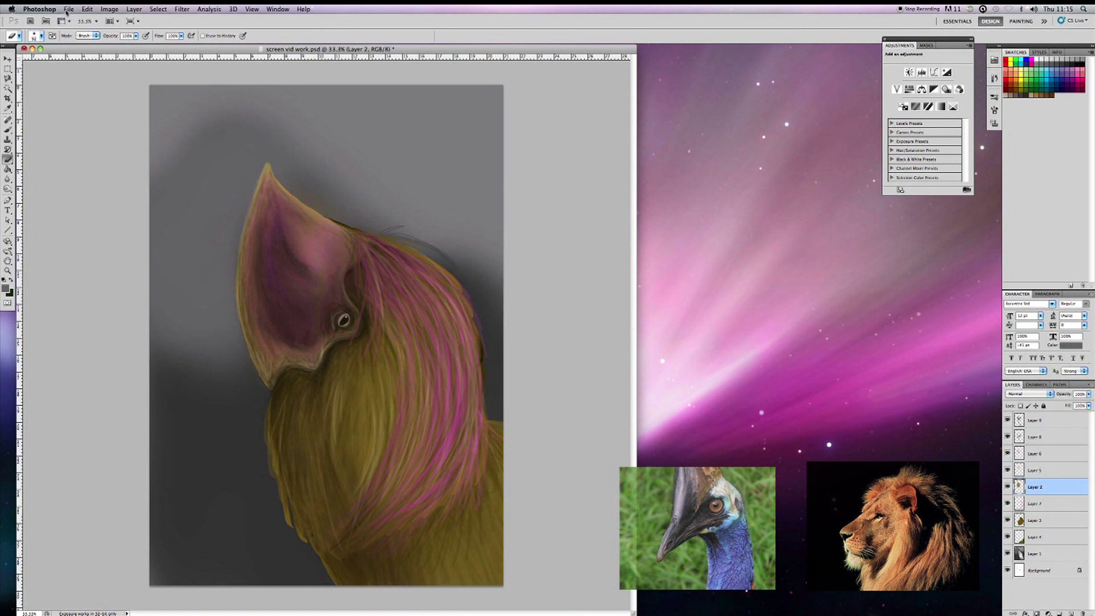
Return to the brush with a darker colour at about 4% opacity.
key("b")
left_click(39, 38)
left_click(7, 288)
left_click(288, 379)
left_click(40, 38)
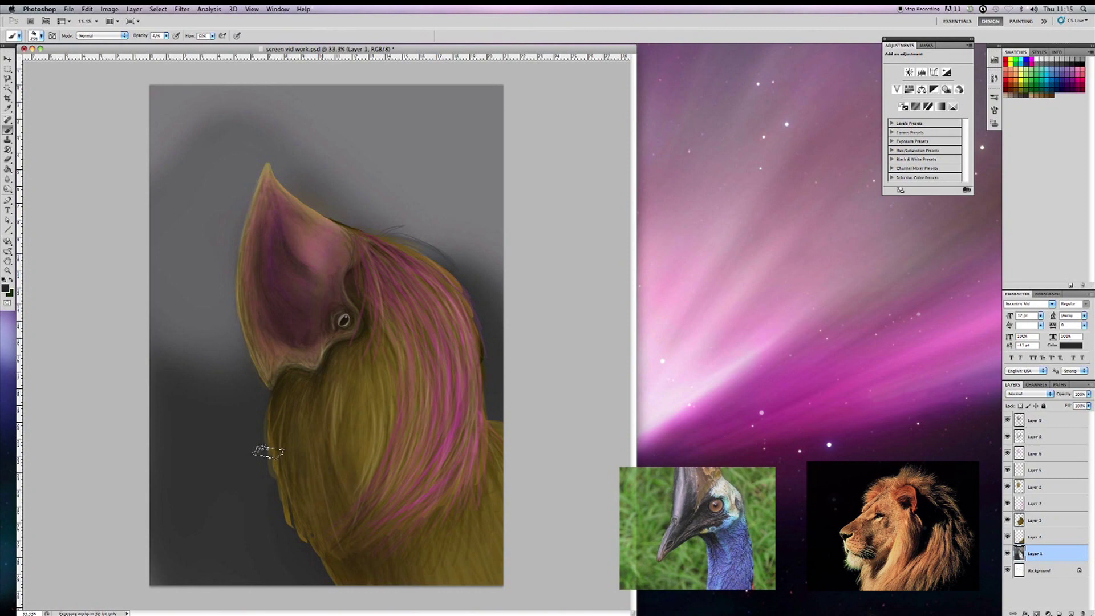